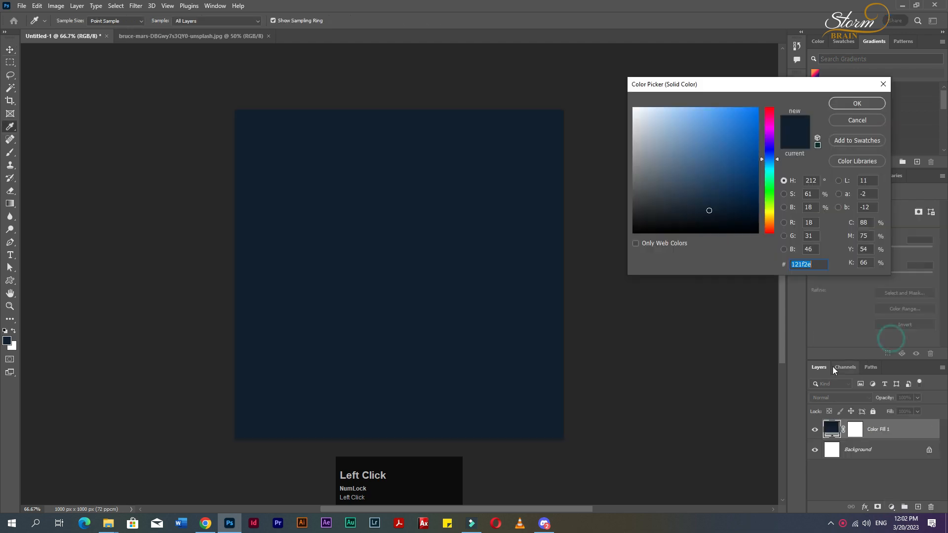
Apply the dark navy solid color fill with hex 121f2e.
click(852, 104)
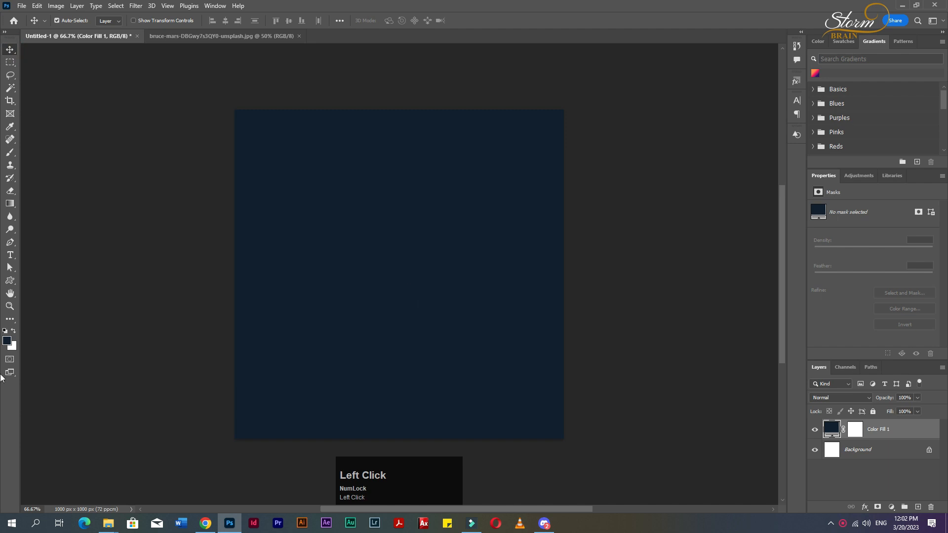
Draw a triangle shape about 767 × 665 px across the canvas with the Triangle tool.
right_click(10, 281)
click(44, 300)
mouse_move(338, 200)
mouse_down()
mouse_move(546, 390)
mouse_move(682, 492)
mouse_up()
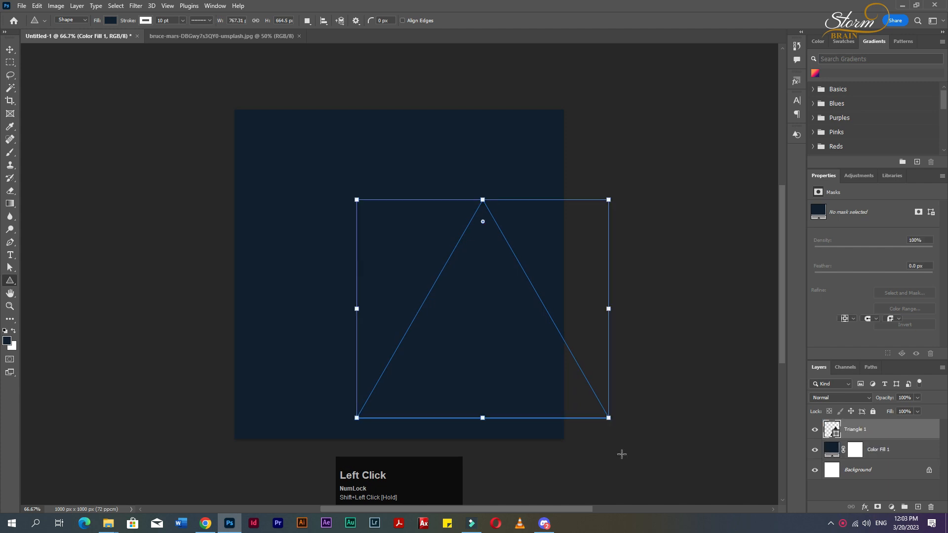
Set the triangle's stroke to none and its fill to white.
click(209, 21)
click(146, 21)
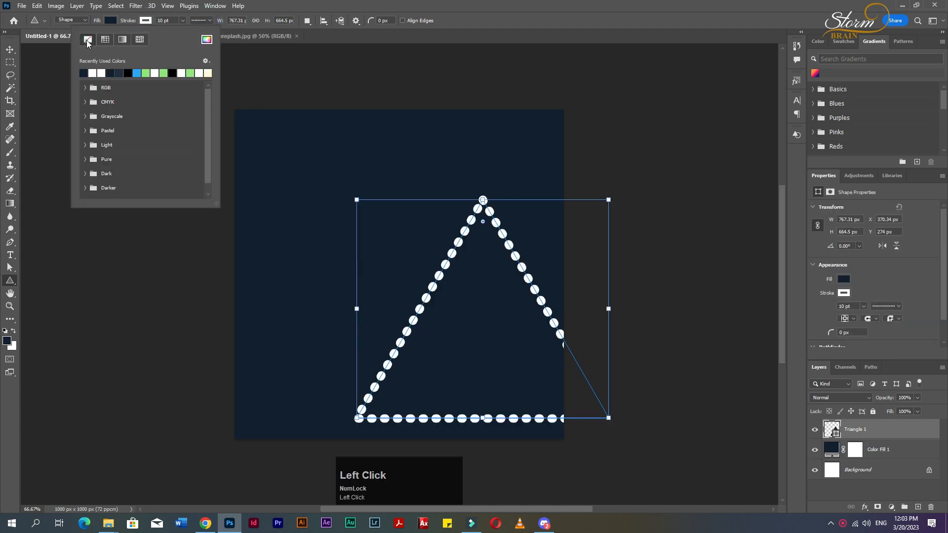
click(87, 44)
click(111, 21)
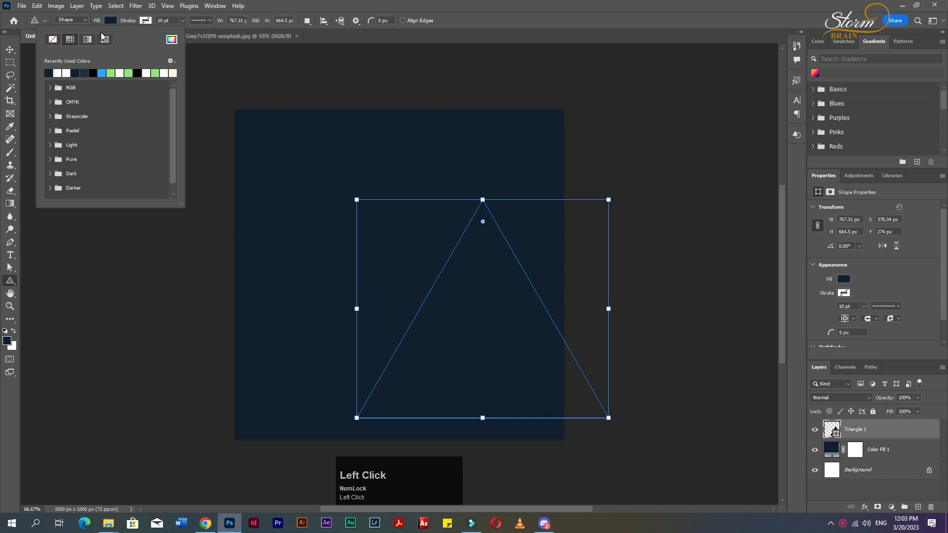
click(68, 73)
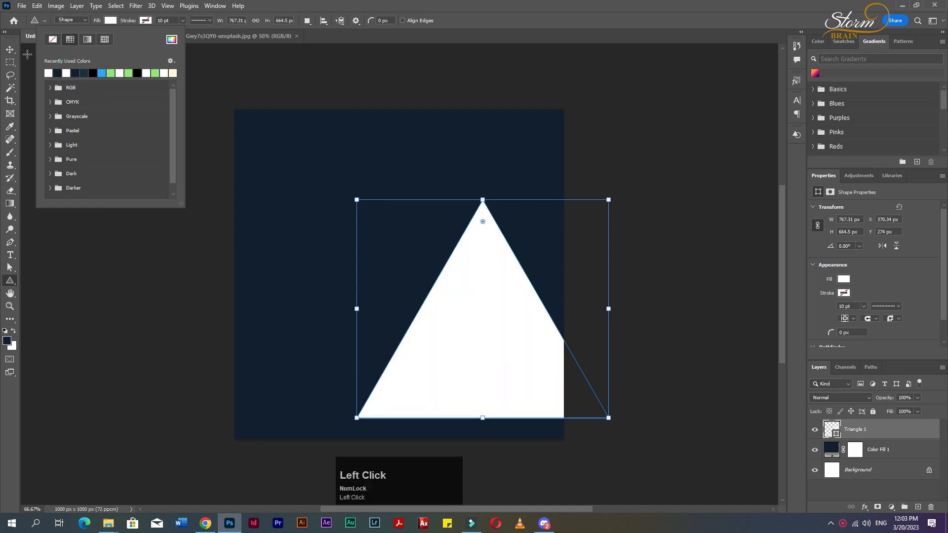
Move the triangle and rotate it about 20° with Free Transform, nudging it into place.
click(10, 49)
drag(482, 327, 412, 294)
key(ctrl+t)
drag(493, 139, 535, 176)
drag(447, 284, 461, 297)
drag(585, 213, 605, 198)
drag(514, 266, 513, 258)
key(Up)
key(Up)
key(Up)
key(Up)
key(Up)
key(Up)
key(Left)
key(Left)
key(Left)
key(Left)
key(Left)
key(Left)
key(Left)
key(Left)
key(Left)
key(Left)
key(Left)
key(Left)
key(Left)
key(Left)
key(Left)
key(Left)
key(Left)
key(Left)
key(Left)
key(Left)
key(Left)
key(Left)
key(Left)
drag(512, 256, 505, 255)
key(Right)
key(Right)
key(Right)
key(Right)
key(Right)
key(Right)
key(Right)
key(Right)
key(Right)
key(Right)
key(Right)
key(Right)
key(Right)
key(Right)
key(Right)
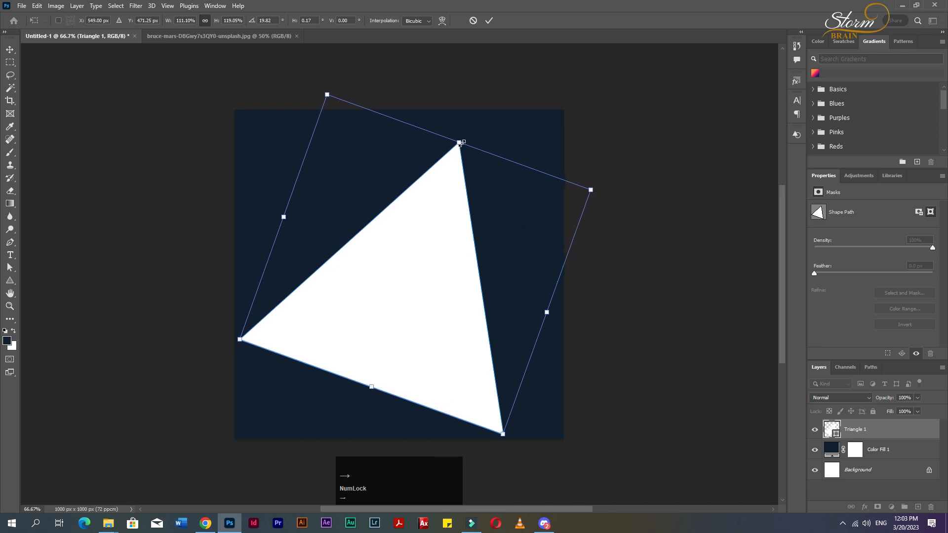
key(Return)
Nudge the white triangle slightly right and up on the canvas.
click(447, 282)
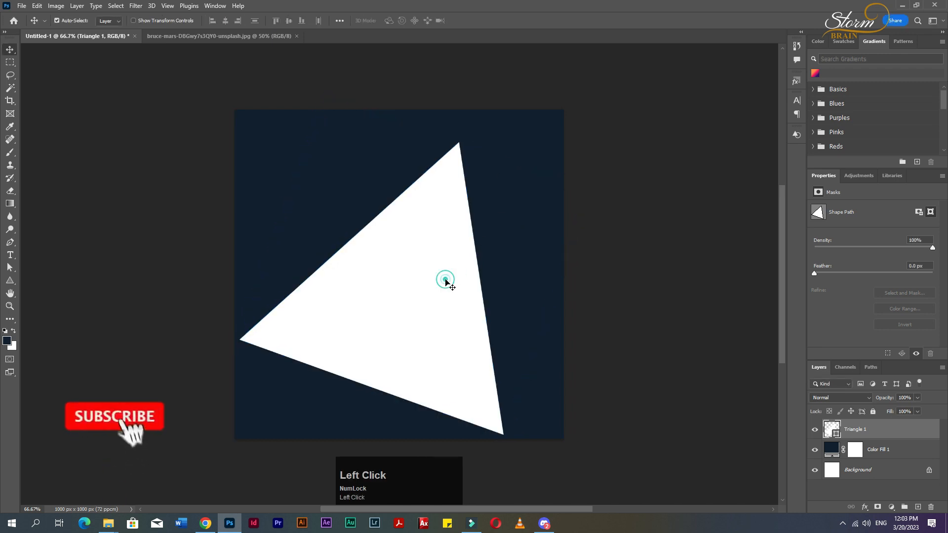
key(Right)
key(Right)
key(Right)
key(Right)
key(Right)
key(Right)
key(Right)
key(Right)
key(Right)
key(Right)
key(Right)
key(Right)
key(Right)
key(Right)
key(Right)
key(Right)
key(Right)
key(Right)
key(Right)
key(Right)
drag(446, 282, 450, 275)
click(549, 280)
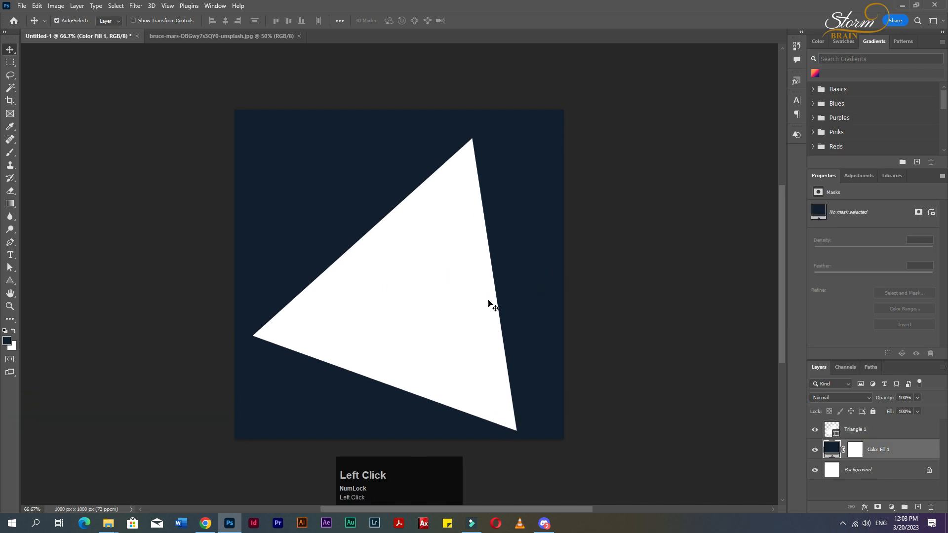
Select the triangle with the background layers and align them on horizontal and vertical centers.
ctrl+click(854, 472)
ctrl+click(855, 431)
ctrl+click(881, 450)
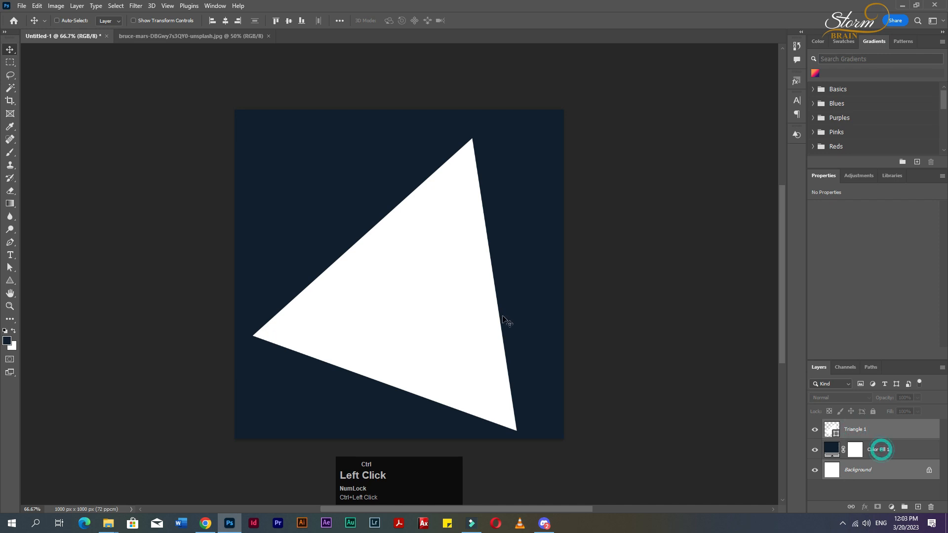
click(225, 20)
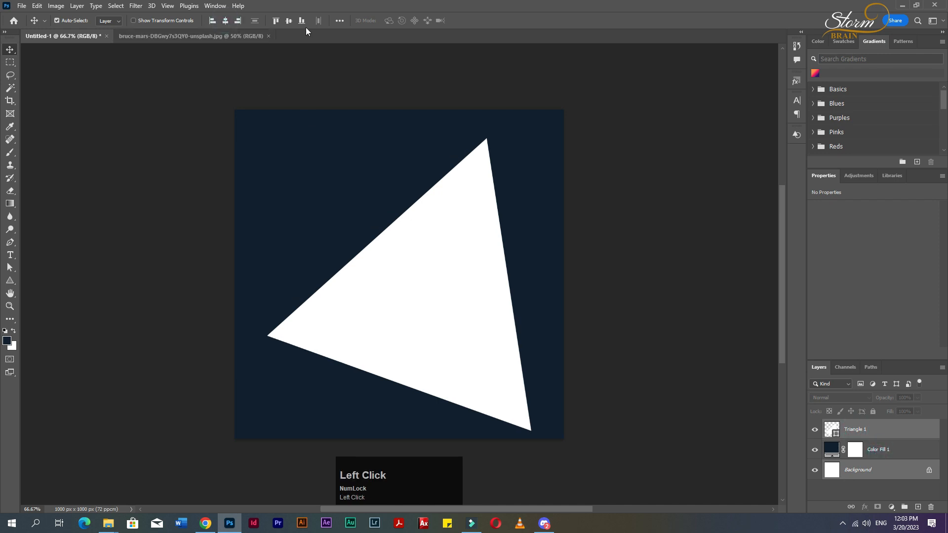
click(290, 21)
Scale the triangle up to about 115% wide and 108% high with Free Transform.
click(660, 298)
click(486, 318)
key(ctrl+t)
drag(531, 421, 548, 432)
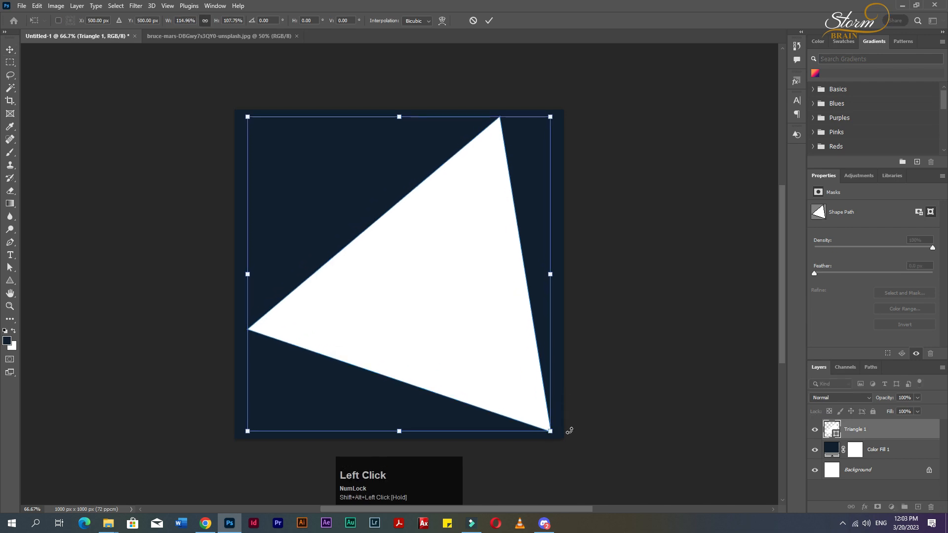
key(Return)
click(631, 362)
click(489, 355)
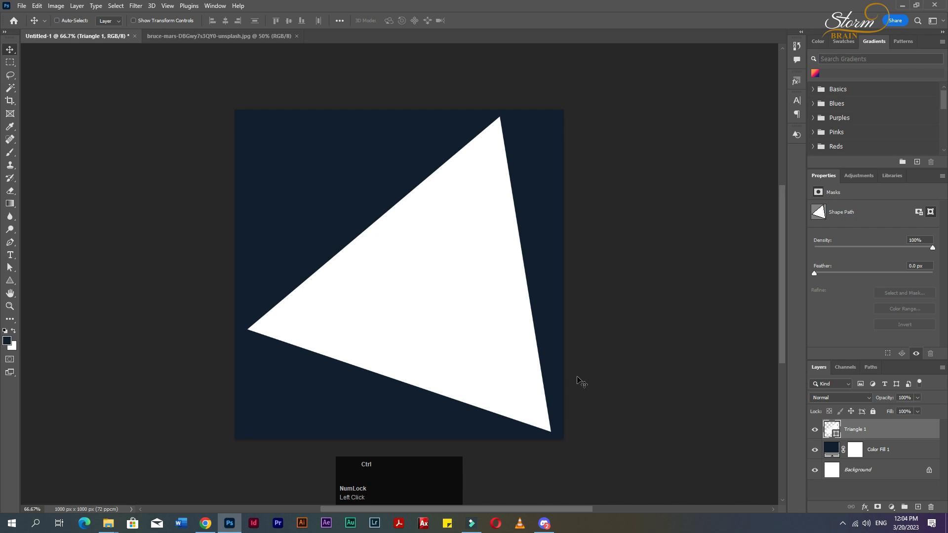
Duplicate the triangle and give the copy no fill with a solid white stroke.
key(ctrl+j)
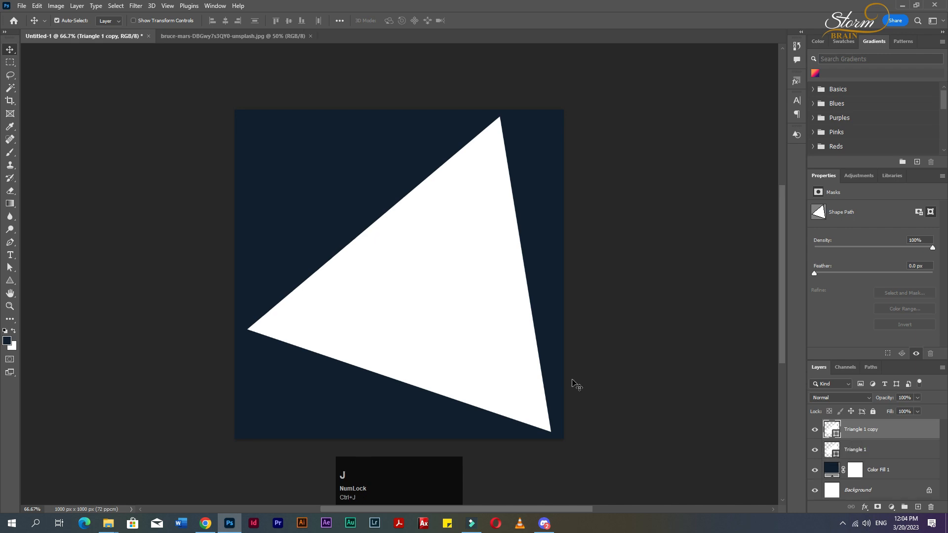
click(10, 282)
click(110, 21)
click(53, 41)
click(144, 21)
click(84, 73)
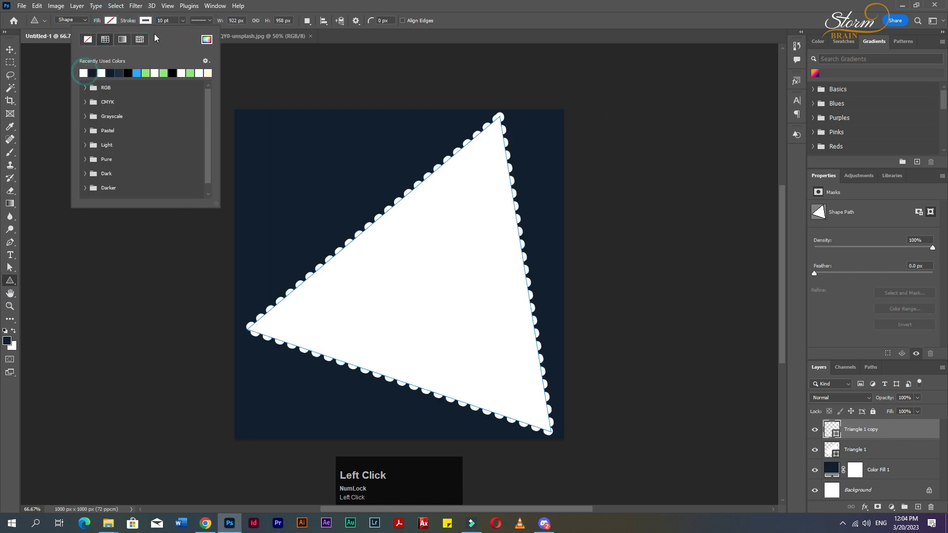
click(209, 21)
click(189, 53)
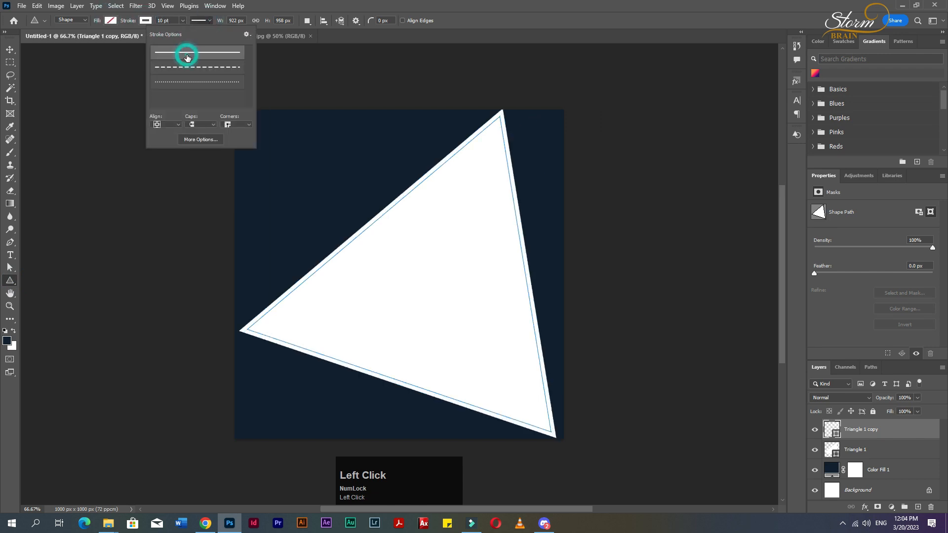
Bring the woman's photo from the other document into the design above the filled triangle.
click(10, 50)
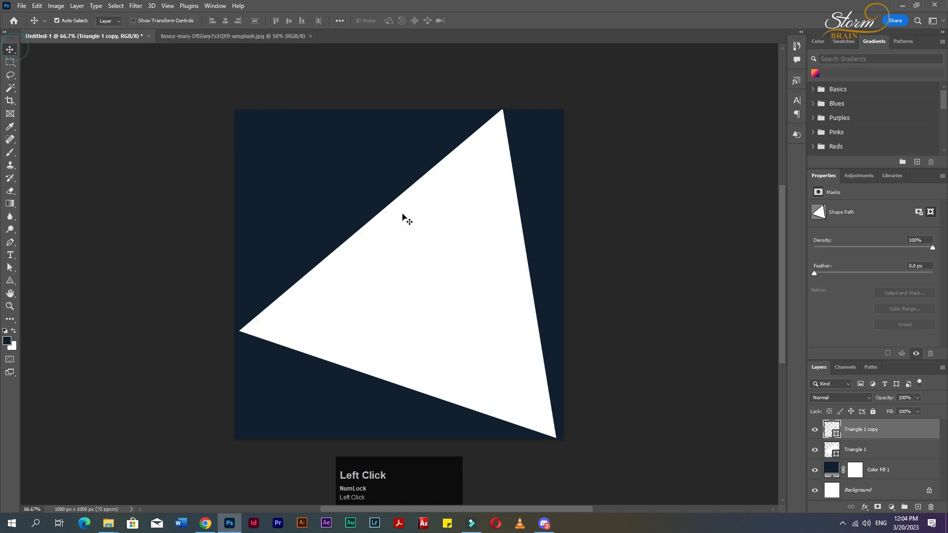
click(859, 454)
click(232, 36)
drag(476, 222, 87, 36)
drag(470, 280, 472, 280)
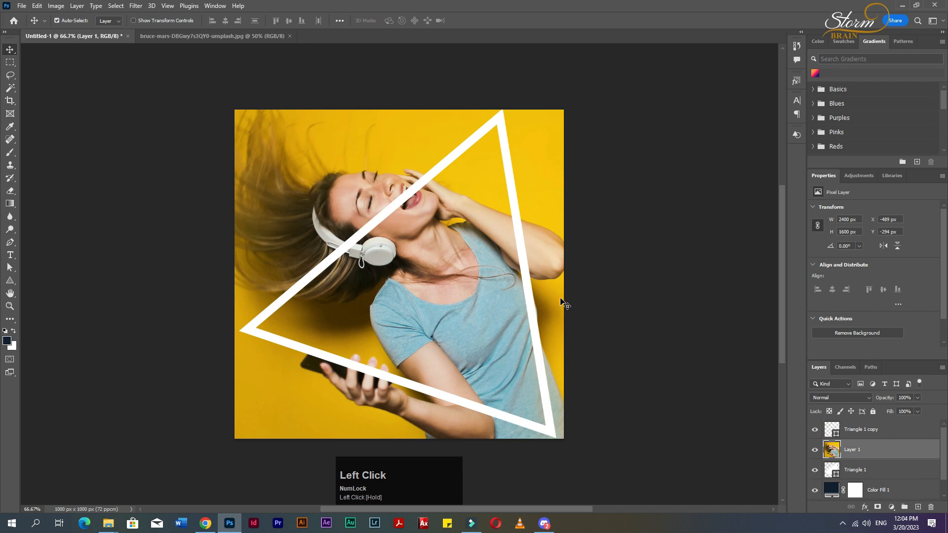
Scale the photo down to about 49% with Free Transform.
key(ctrl+t)
scroll(539, 277, down, 4)
drag(666, 388, 540, 328)
key(ctrl+z)
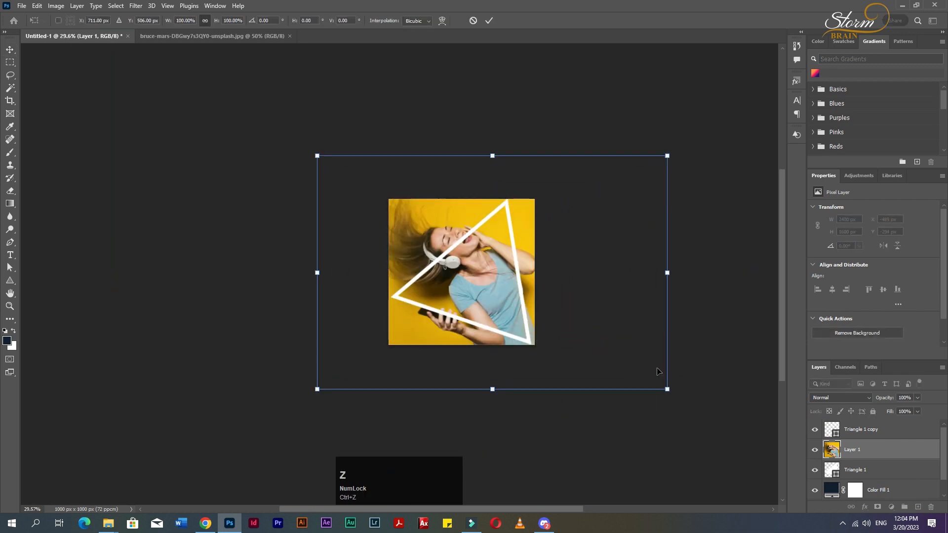
drag(668, 390, 564, 350)
key(Return)
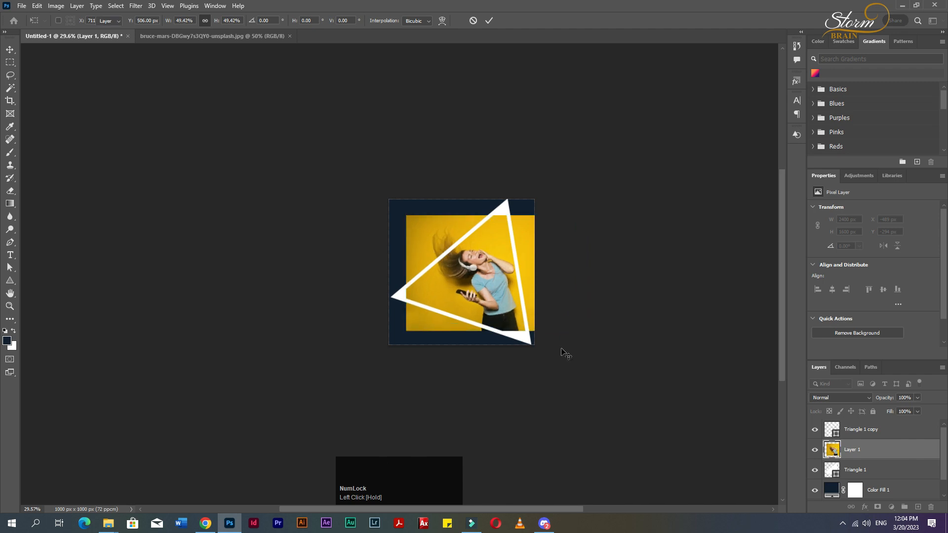
Clip the photo layer to the filled triangle beneath it.
scroll(482, 295, up, 3)
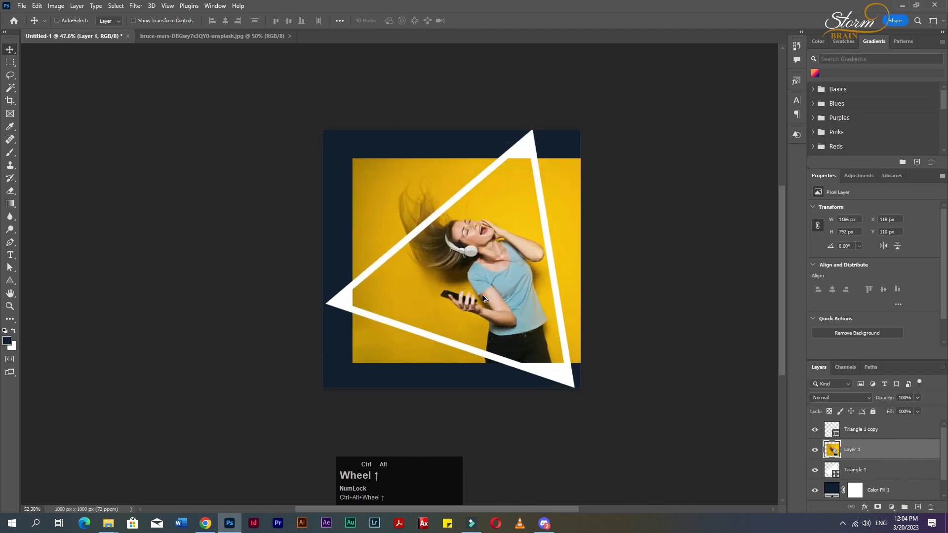
alt+click(875, 458)
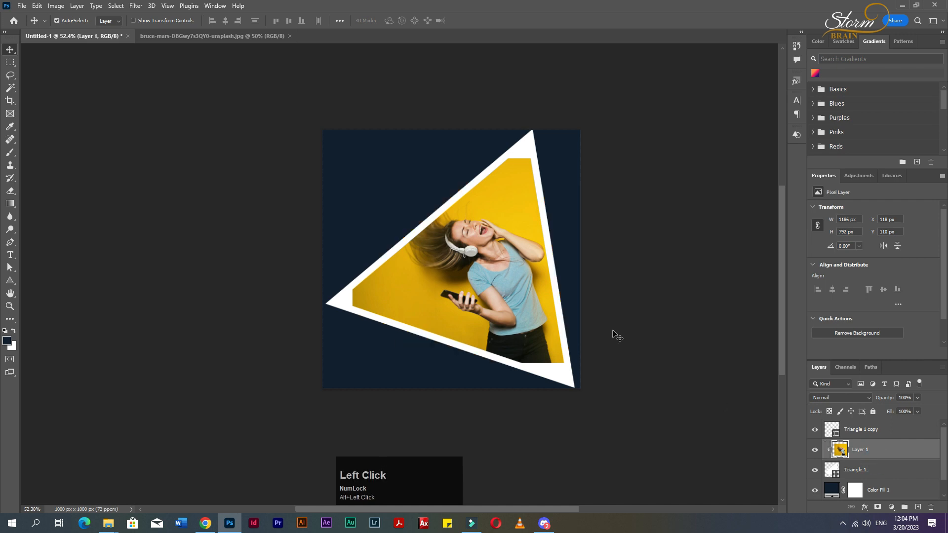
Rotate the outlined triangle copy with Free Transform.
click(854, 429)
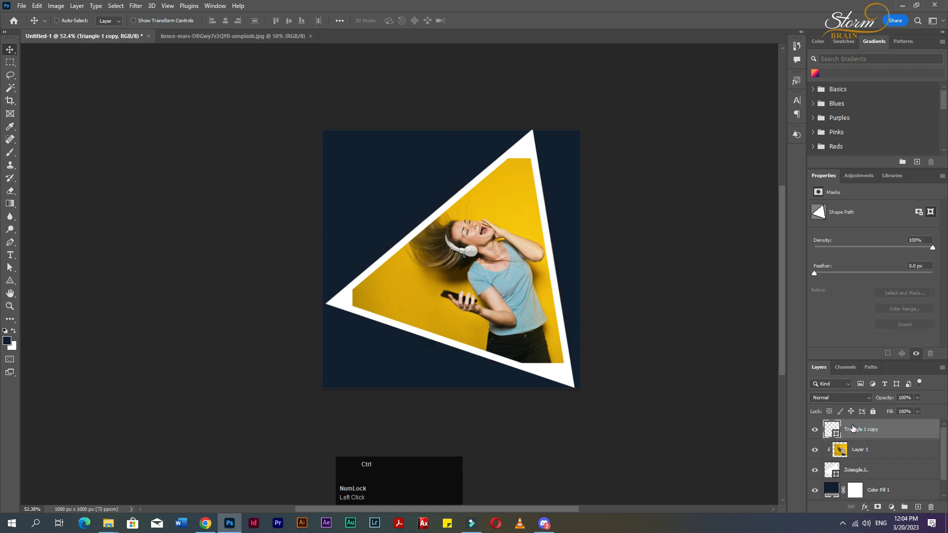
key(ctrl+t)
drag(663, 295, 641, 244)
click(7, 52)
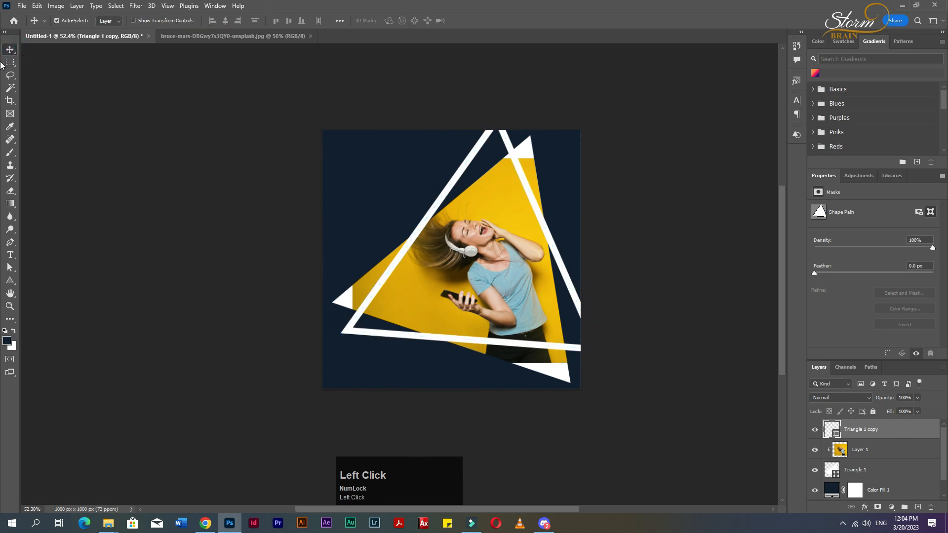
Reduce the outlined triangle's stroke width.
click(11, 280)
click(182, 21)
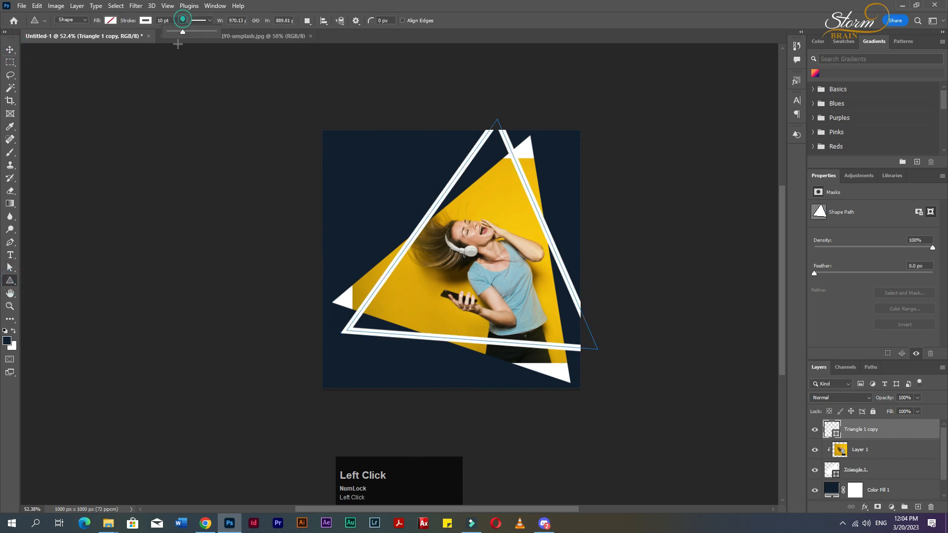
drag(182, 36, 177, 33)
Move the outlined triangle and rotate it about 28° with Free Transform.
click(10, 48)
scroll(590, 275, up, 3)
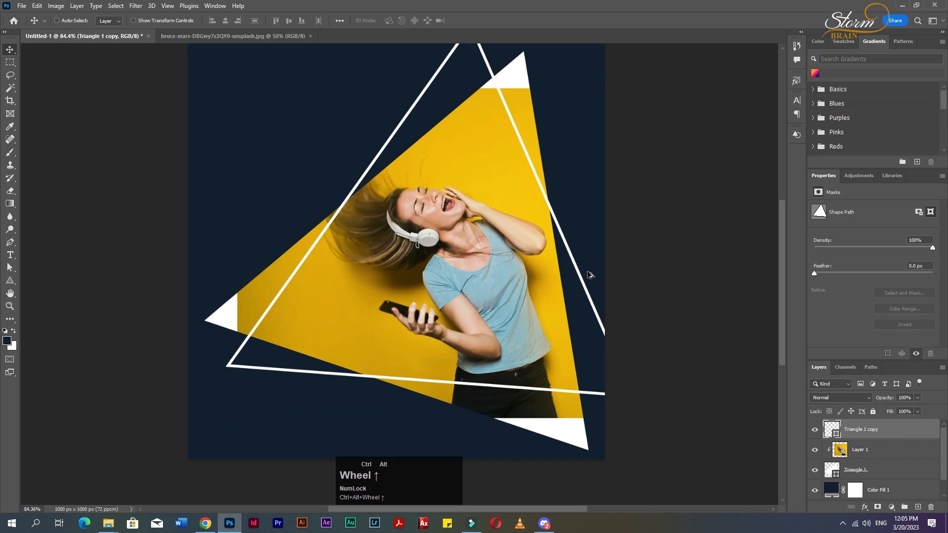
drag(584, 279, 564, 291)
key(ctrl)
key(ctrl+x)
key(ctrl+t)
drag(664, 159, 708, 319)
mouse_move(619, 316)
mouse_down()
mouse_move(642, 301)
mouse_move(637, 316)
mouse_up()
drag(524, 260, 564, 243)
key(Return)
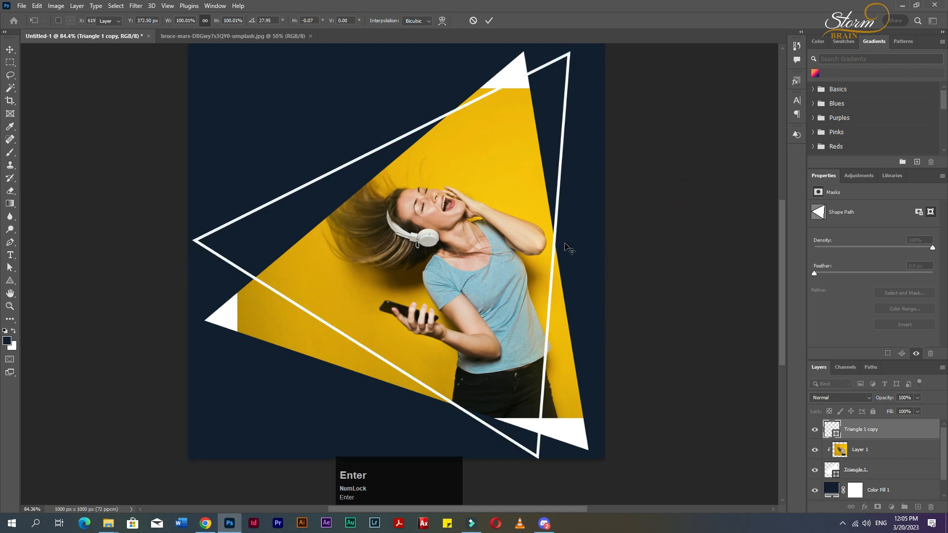
Scale the filled triangle down to about 87% with Free Transform.
scroll(664, 231, up, 2)
scroll(664, 232, up, 2)
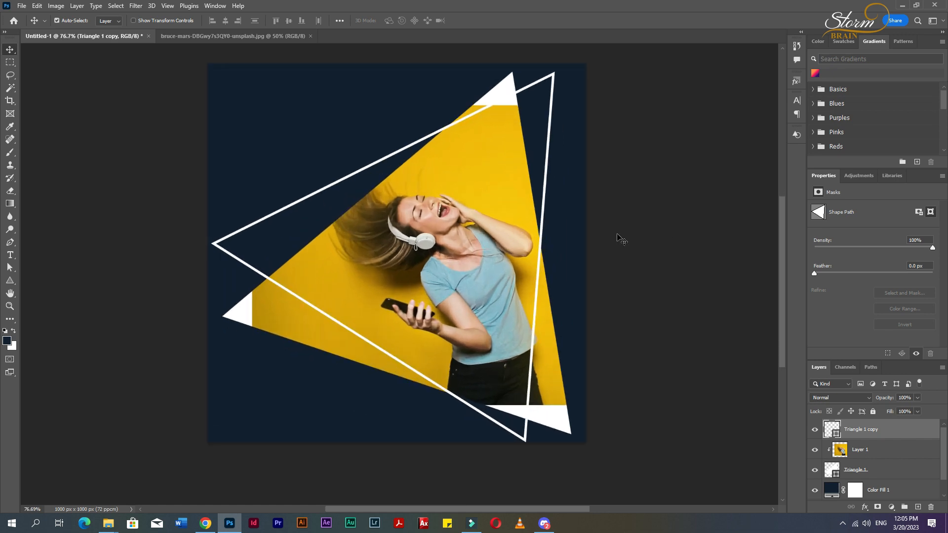
ctrl+click(881, 473)
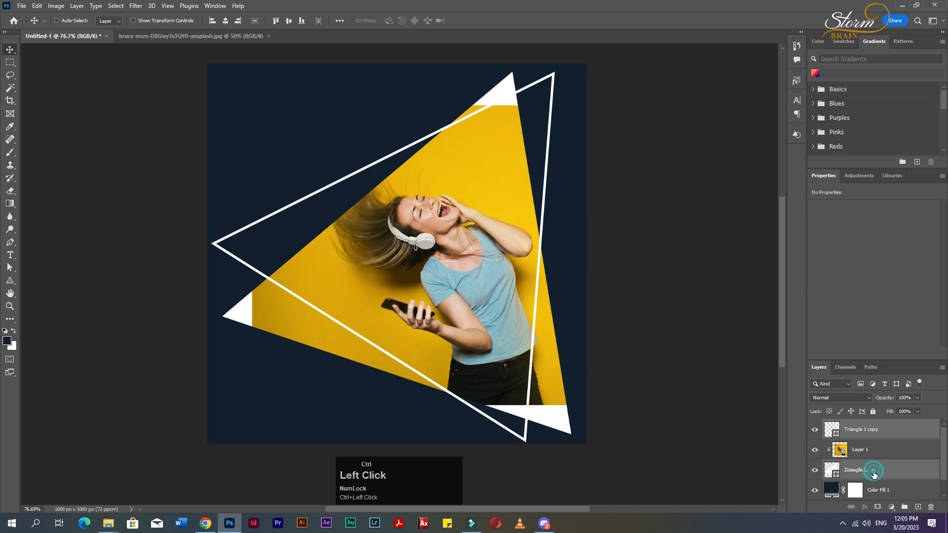
key(ctrl+t)
drag(572, 73, 553, 104)
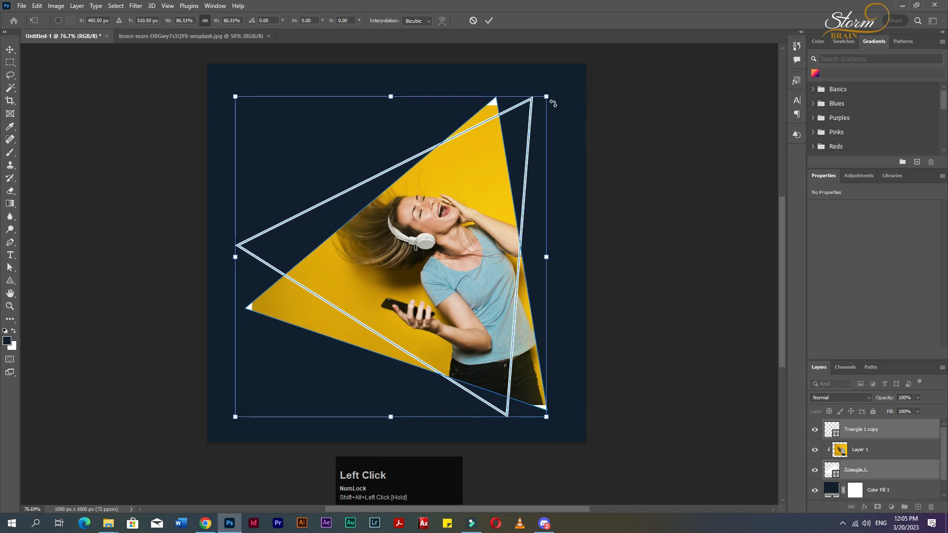
key(Return)
Enlarge the clipped photo to about 107% with Free Transform.
ctrl+click(462, 187)
key(ctrl+t)
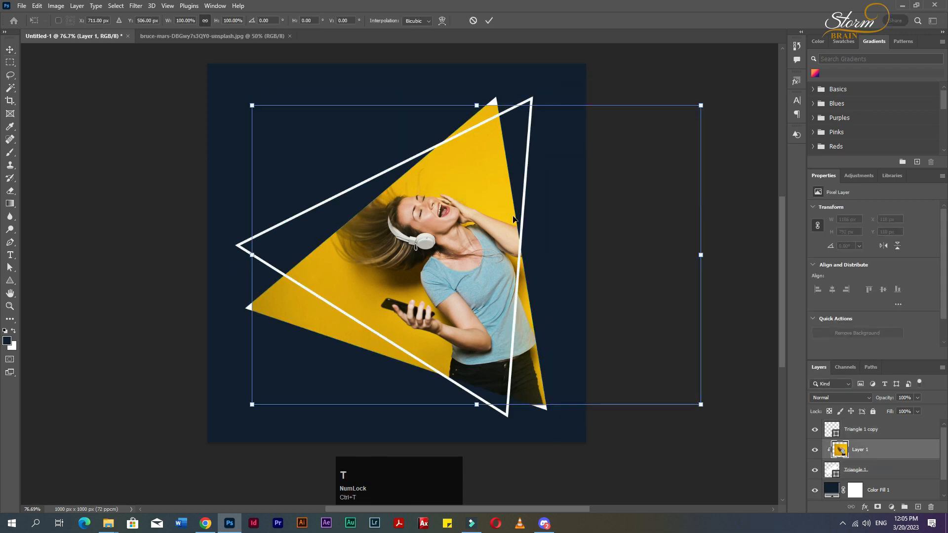
alt+shift+drag(701, 404, 725, 406)
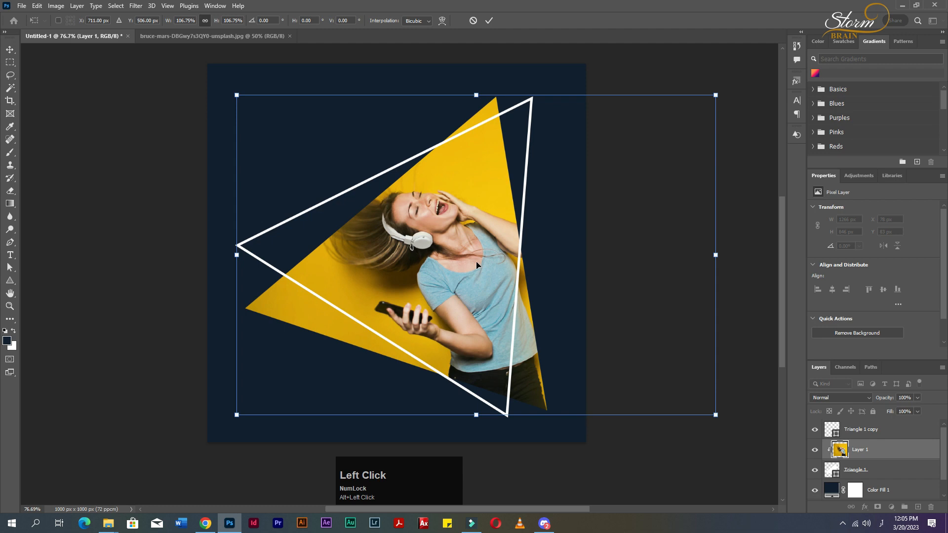
click(9, 50)
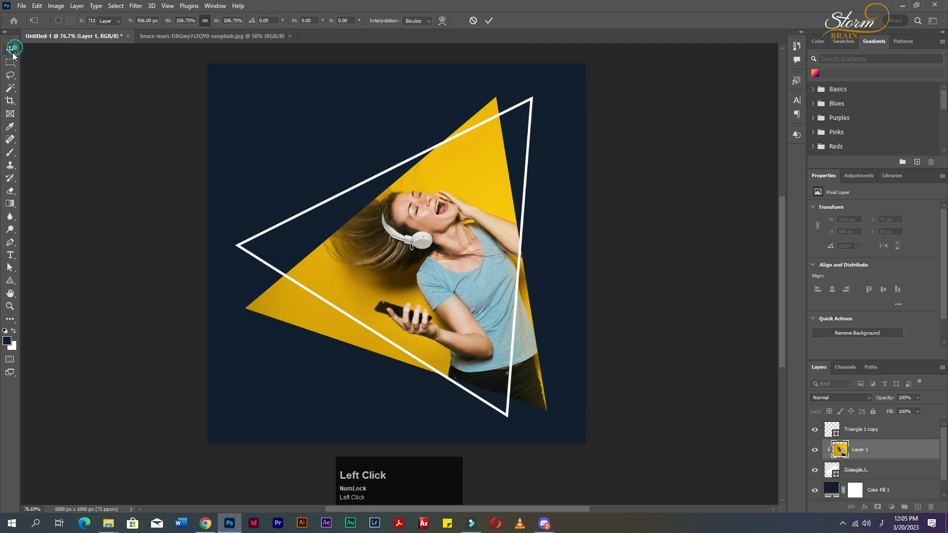
Add a white text layer near the top of the canvas and set its text to Sale.
click(138, 139)
click(114, 454)
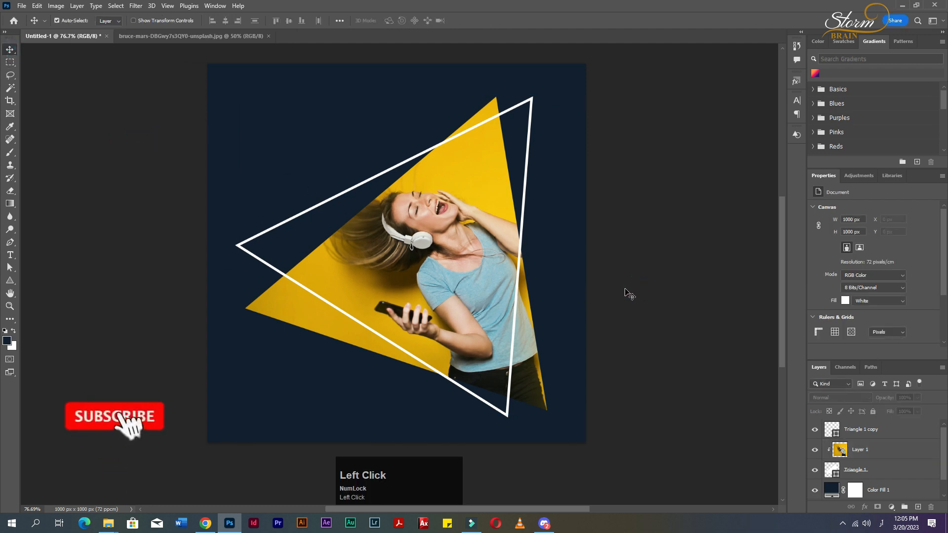
key(t)
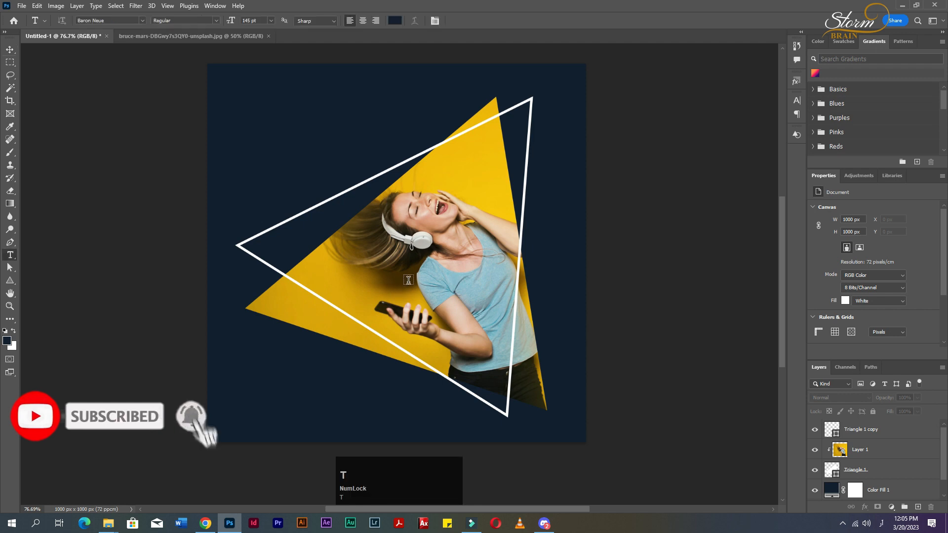
click(268, 131)
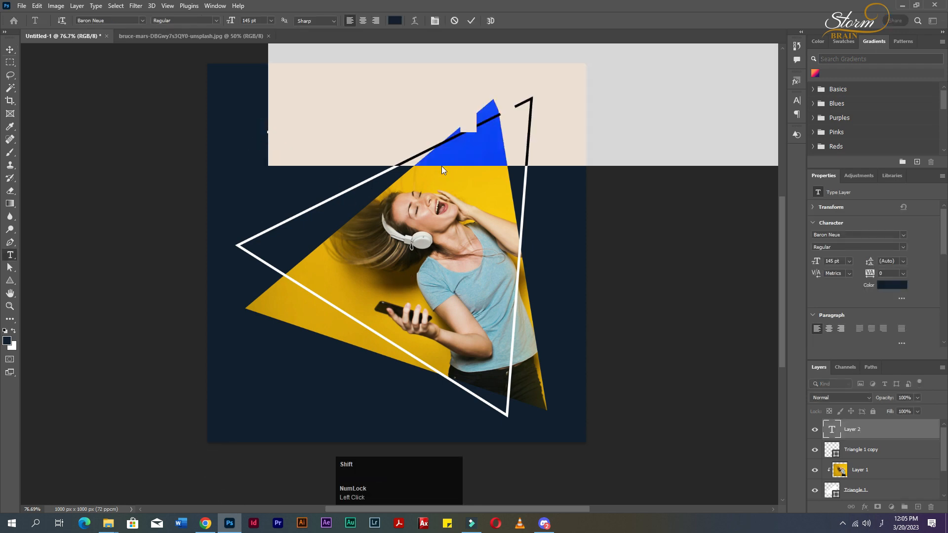
text(ALE)
key(ctrl+a)
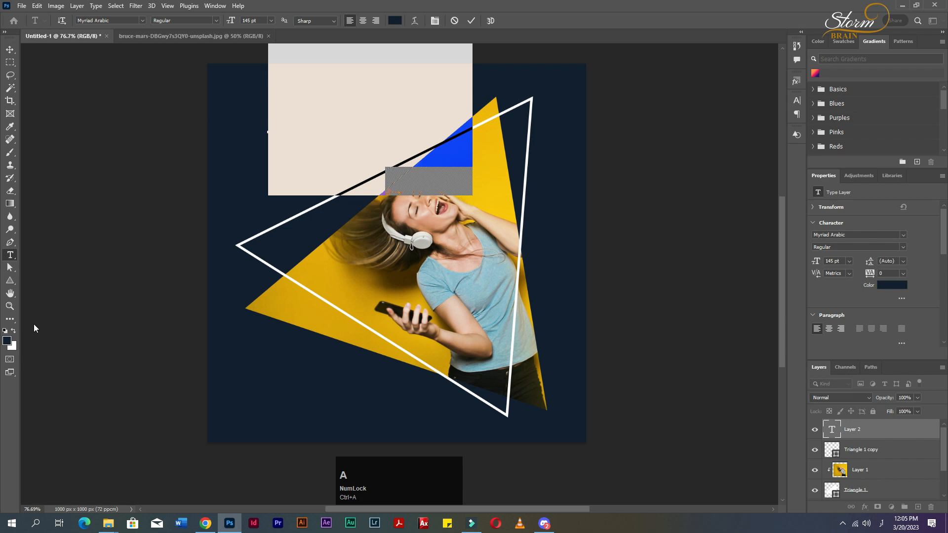
click(13, 330)
click(10, 50)
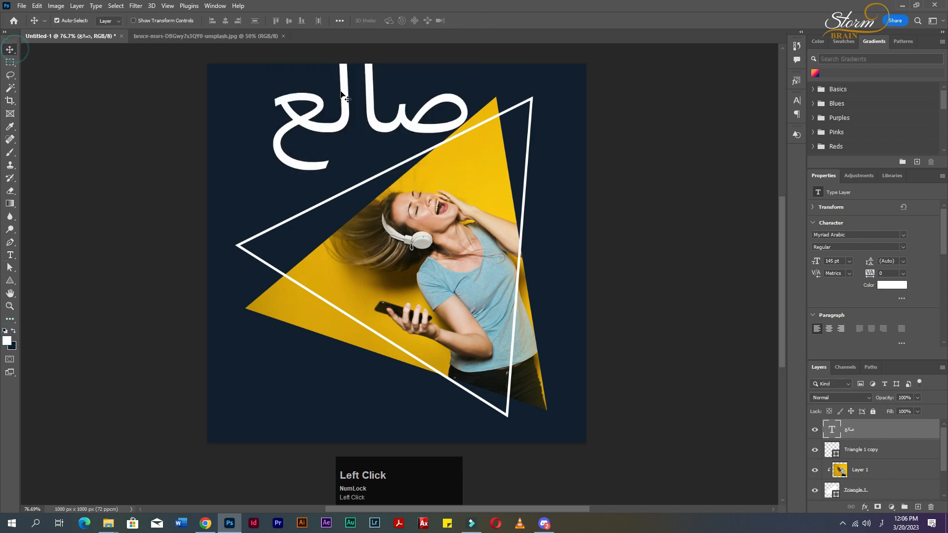
double_click(380, 125)
key(ctrl+a)
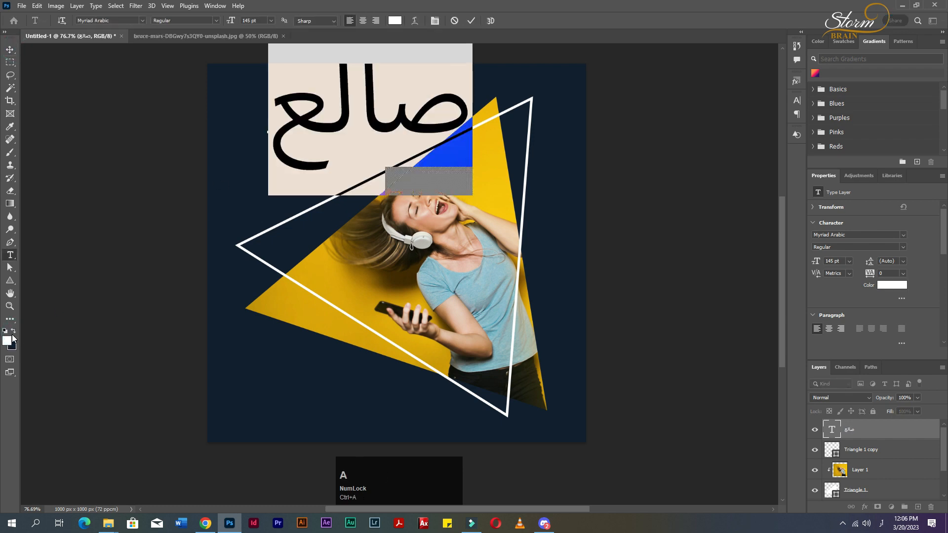
text(Sale)
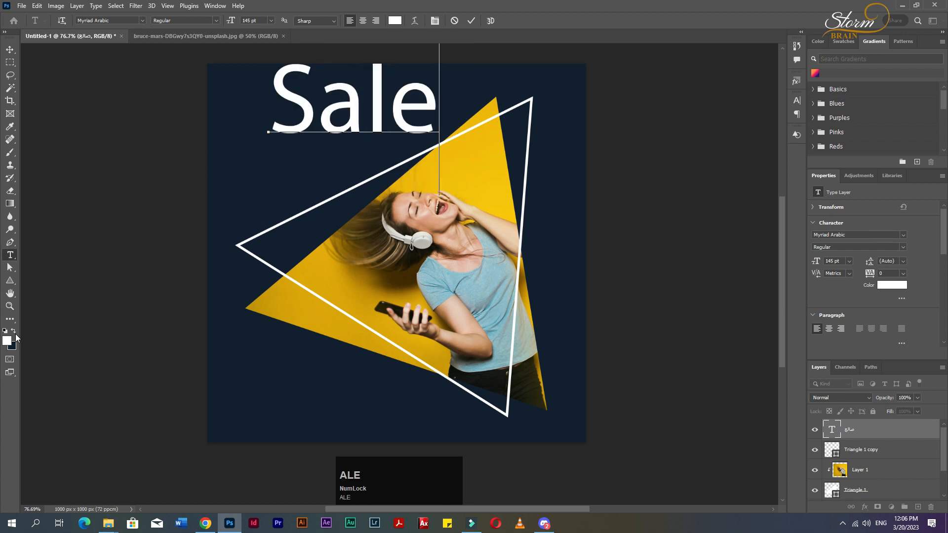
Change the Sale text's font to Adine Kimberg Alternate.
key(ctrl+a)
click(143, 21)
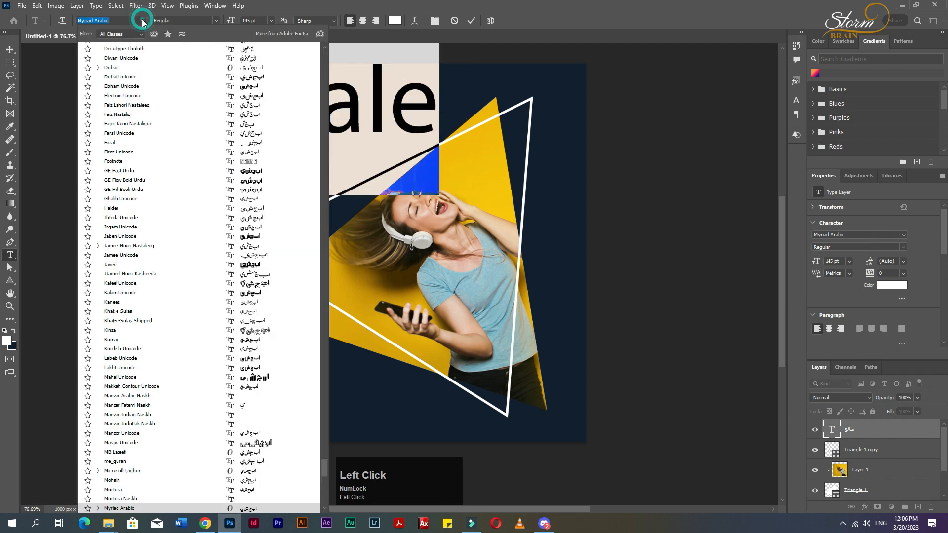
scroll(120, 36, up, 8)
drag(324, 472, 331, 36)
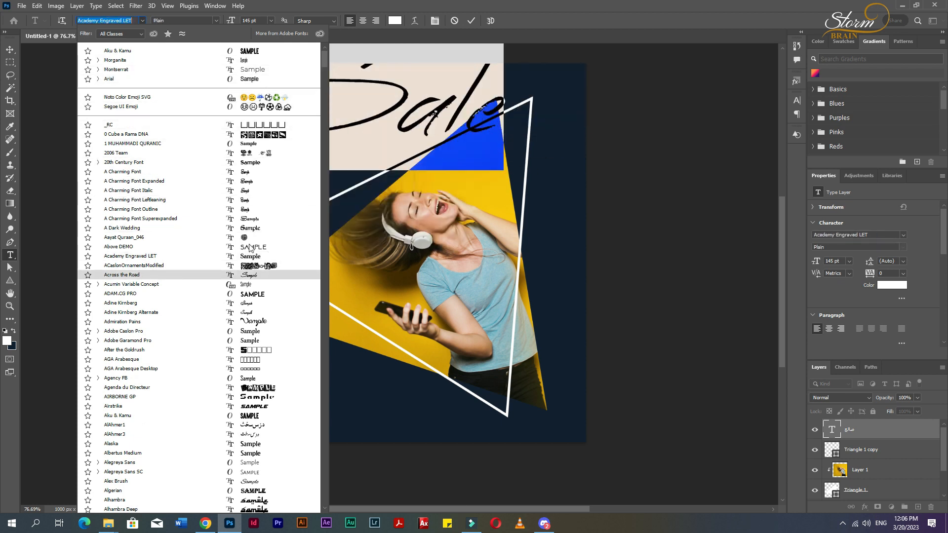
click(257, 314)
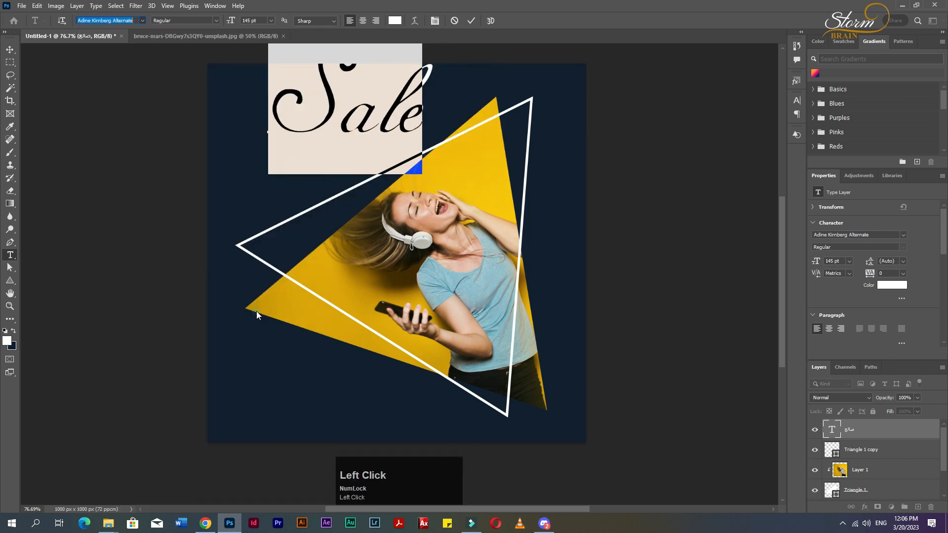
Move the Sale text lower and scale it down to about 54 pt with Free Transform.
click(10, 49)
drag(335, 99, 288, 134)
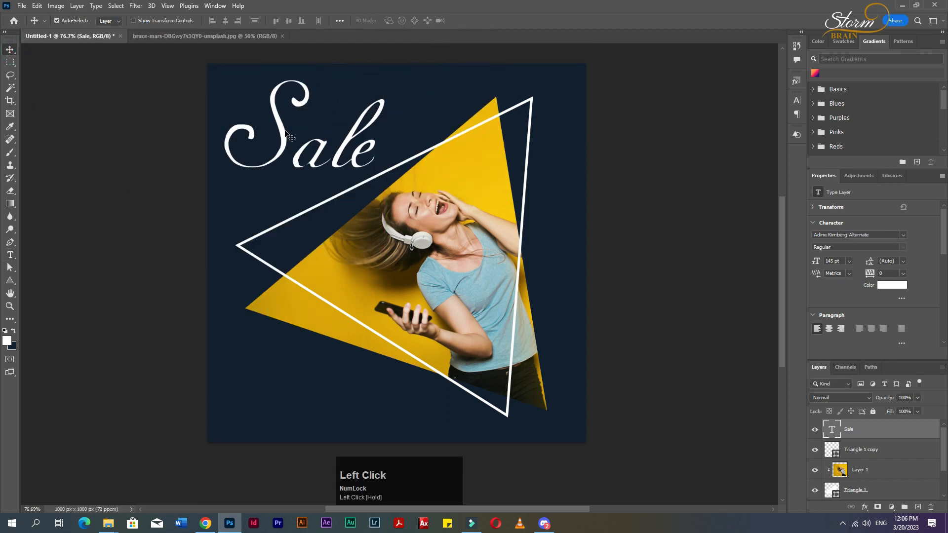
key(ctrl+t)
drag(386, 51, 333, 96)
key(Return)
Cycle through fonts for the Sale text, apply Alex Brush, and nudge the text into place.
key(t)
double_click(306, 147)
click(141, 21)
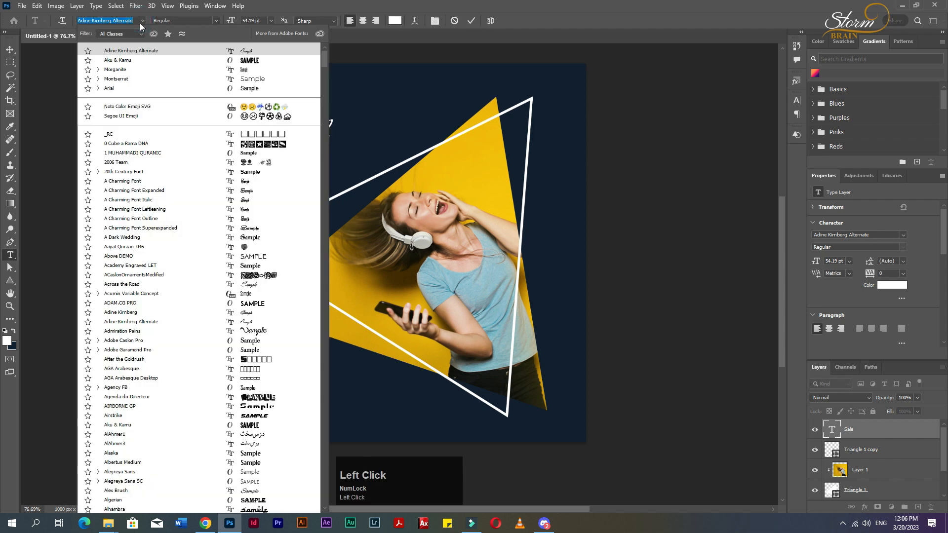
key(Down)
key(Down)
click(132, 20)
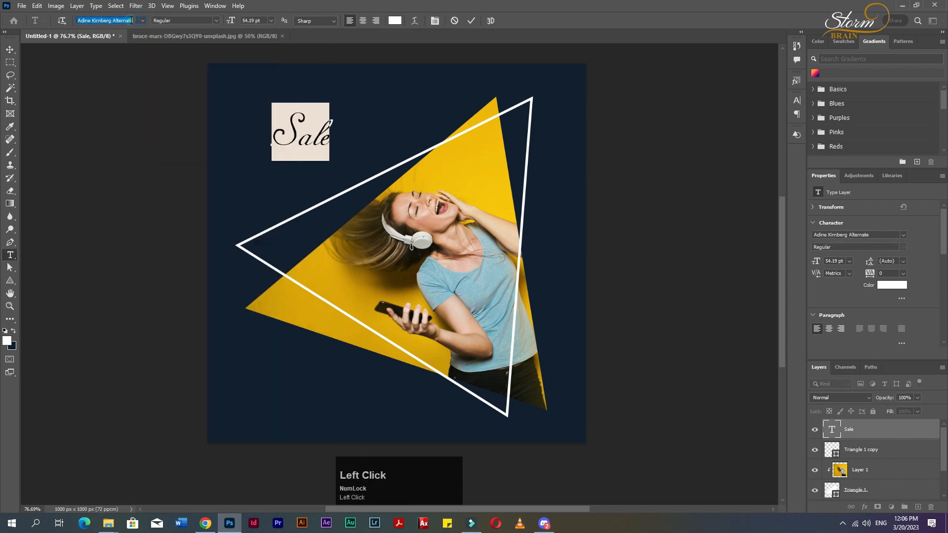
key(Down)
key(Down)
key(Down)
key(Down)
key(Down)
key(Down)
key(Down)
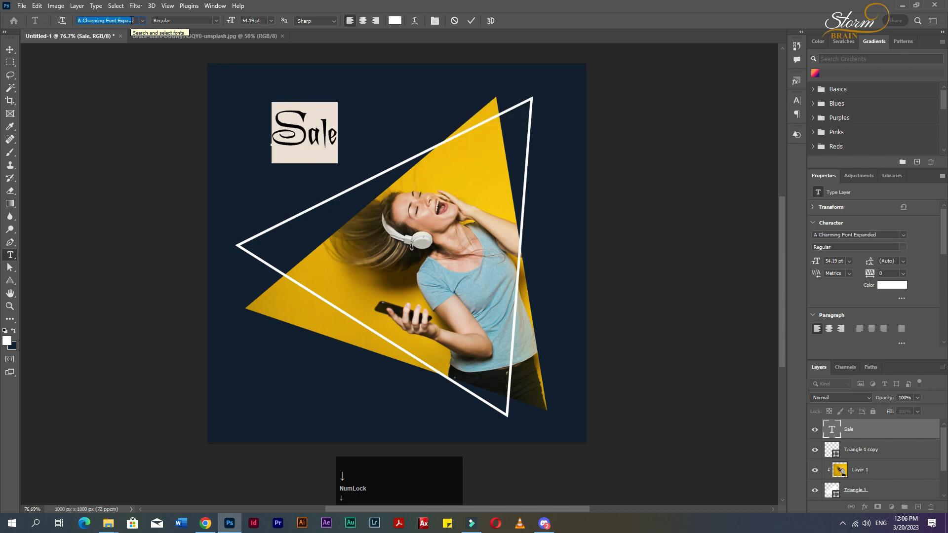
key(Up)
key(Up)
key(Up)
key(Up)
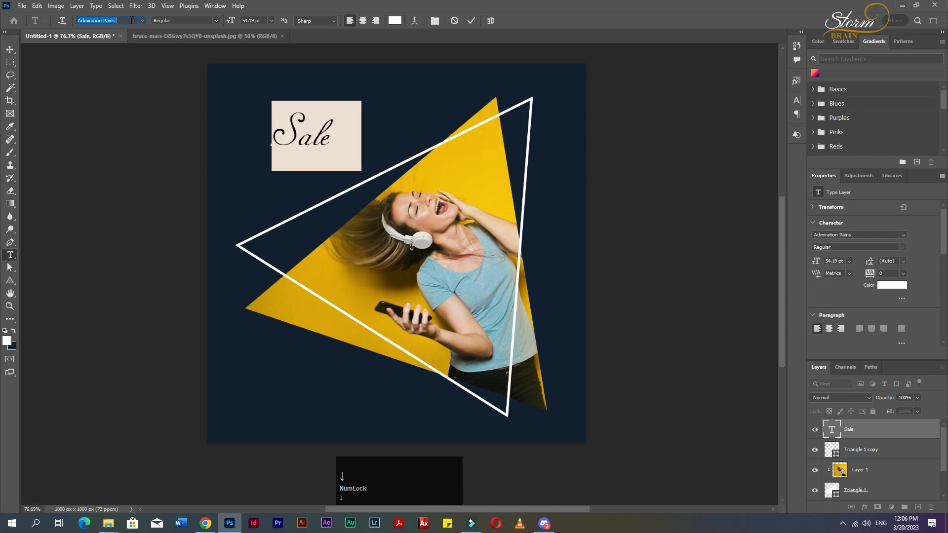
key(Down)
key(Down)
key(Down)
key(Down)
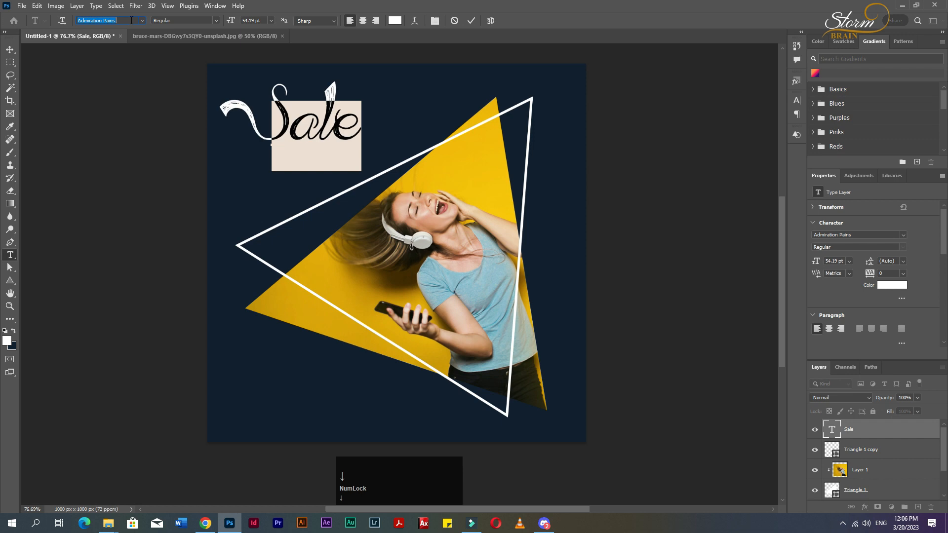
key(Down)
key(Down)
key(Down)
key(Down)
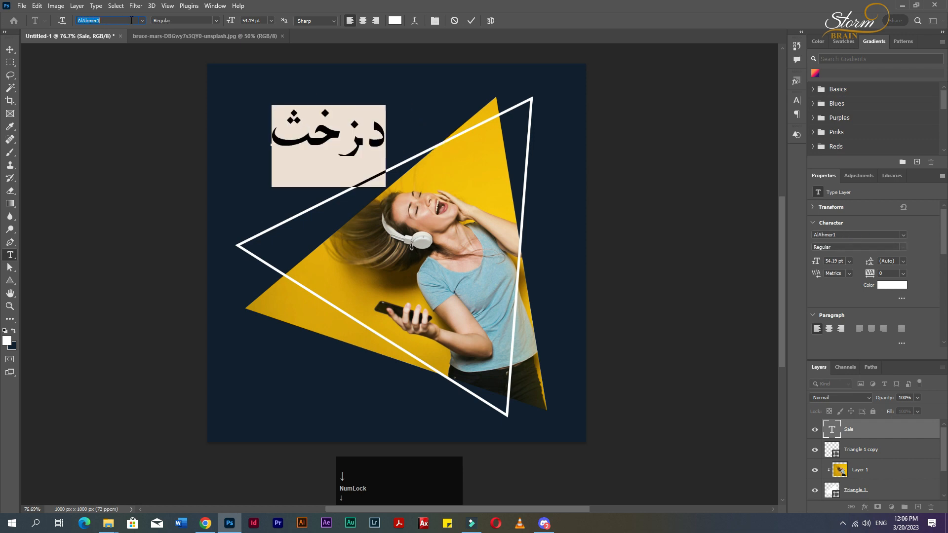
key(Down)
key(Down)
key(Up)
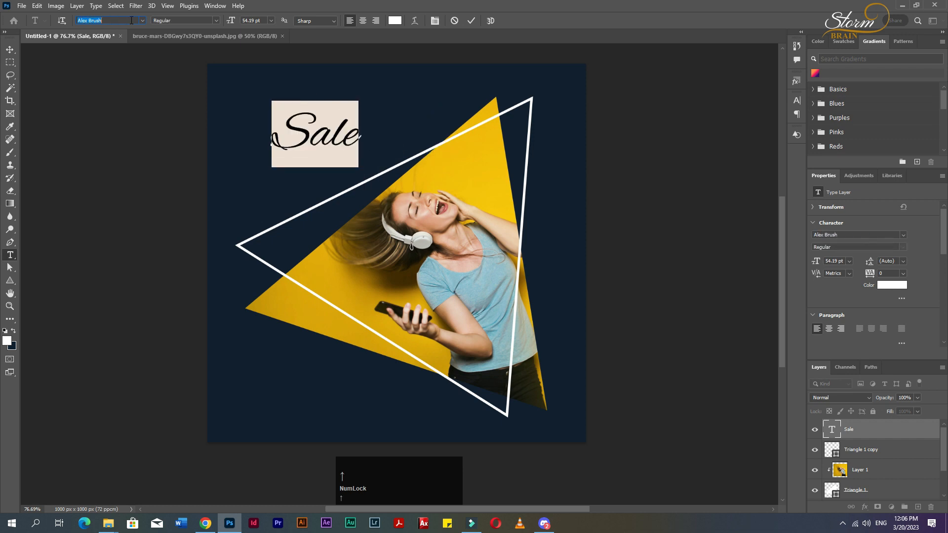
click(10, 50)
drag(308, 142, 301, 148)
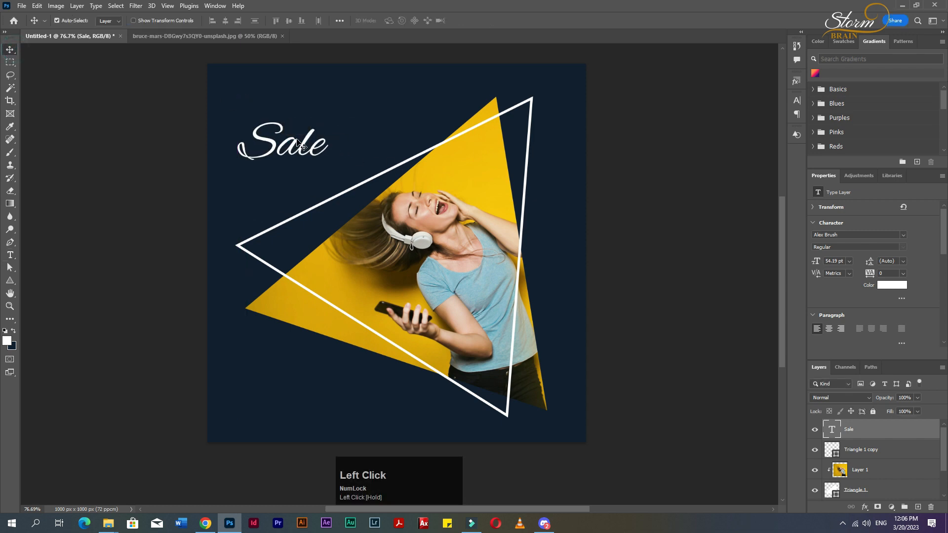
Add a new text layer reading Summer at the top of the canvas.
key(t)
click(269, 102)
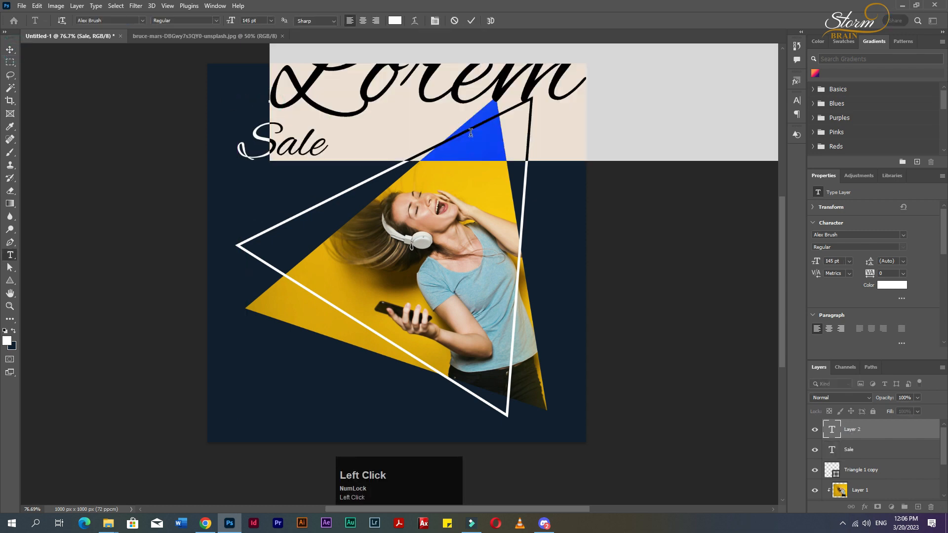
text(Summer)
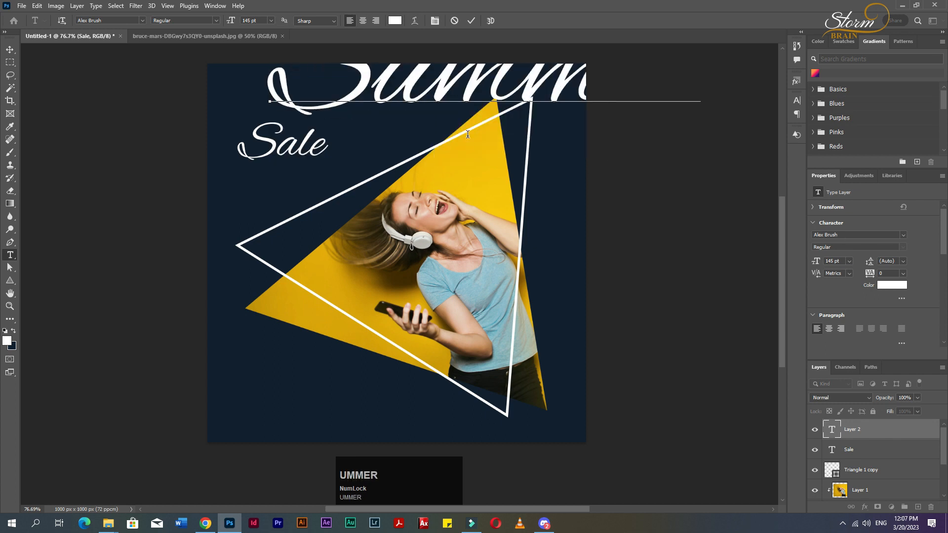
Set the Summer text's font to Montserrat Bold at 36 pt.
key(ctrl+a)
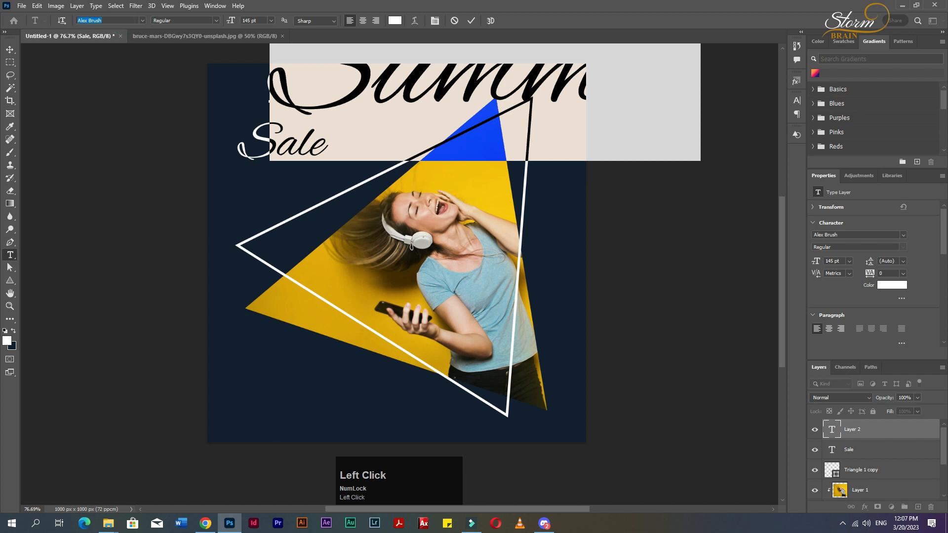
text(mon)
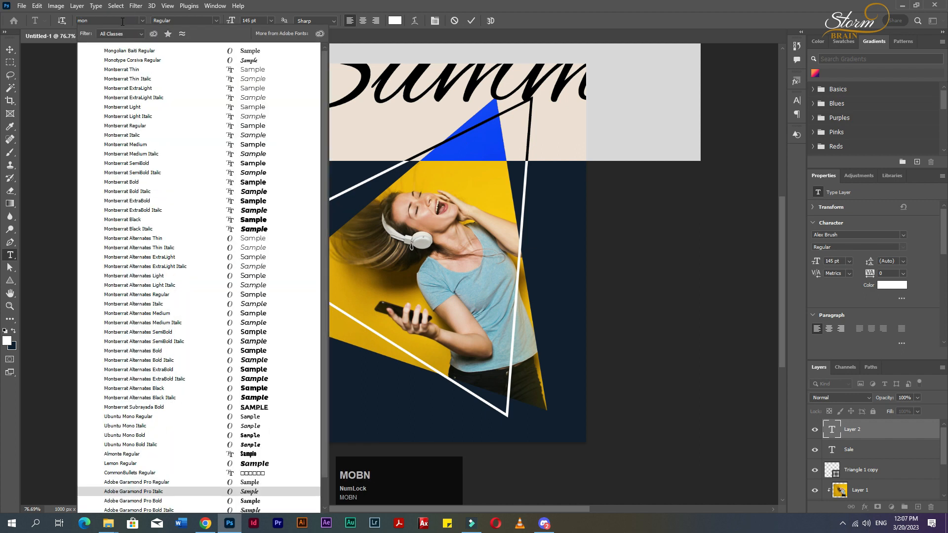
click(127, 182)
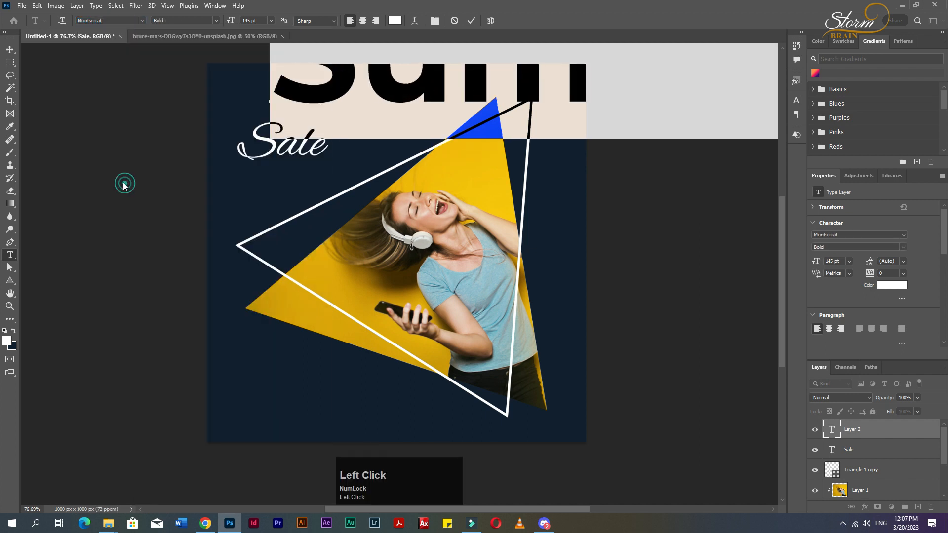
drag(813, 266, 762, 272)
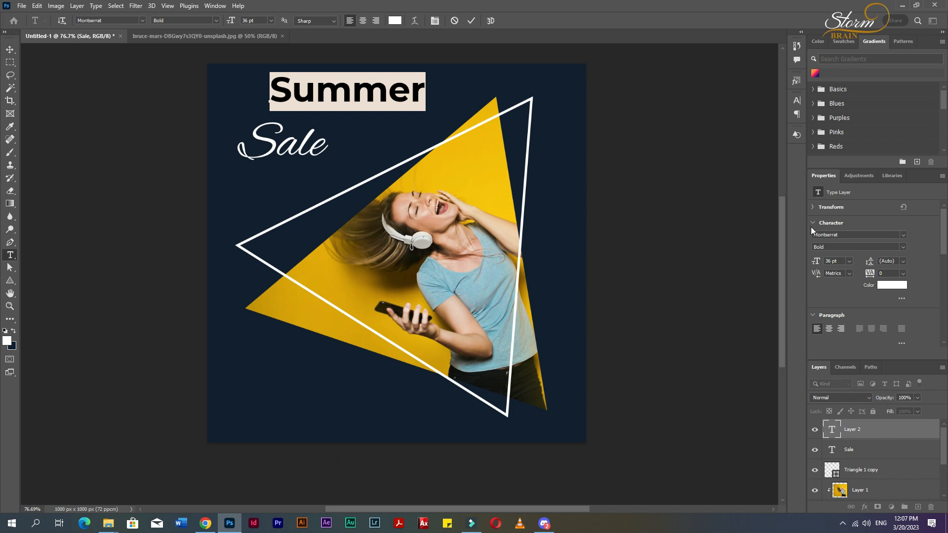
Set the Summer text's style to ExtraBold and turn on faux bold and all caps.
click(796, 101)
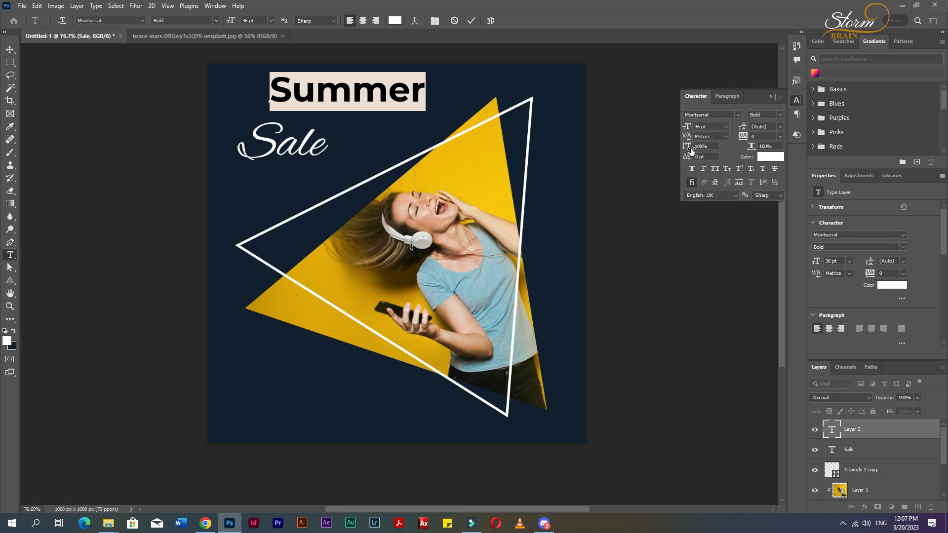
click(777, 118)
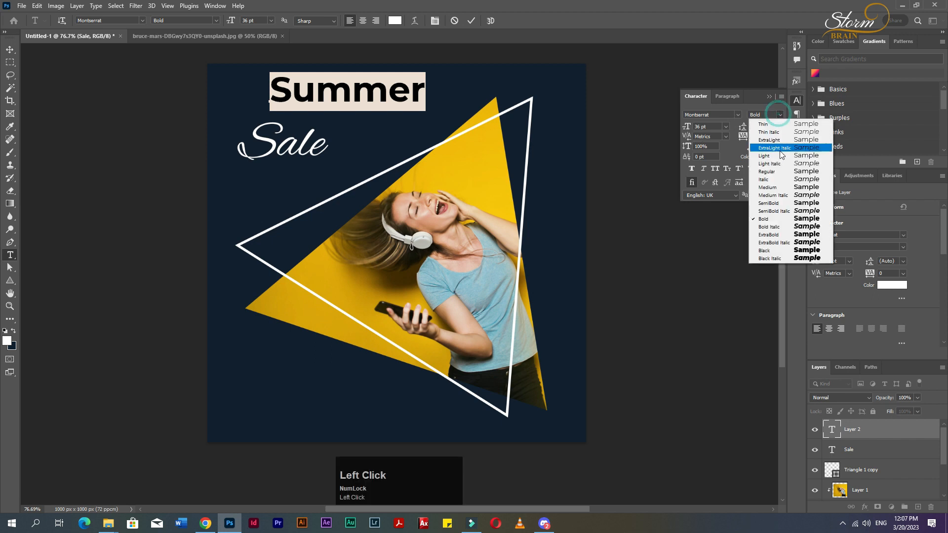
click(778, 236)
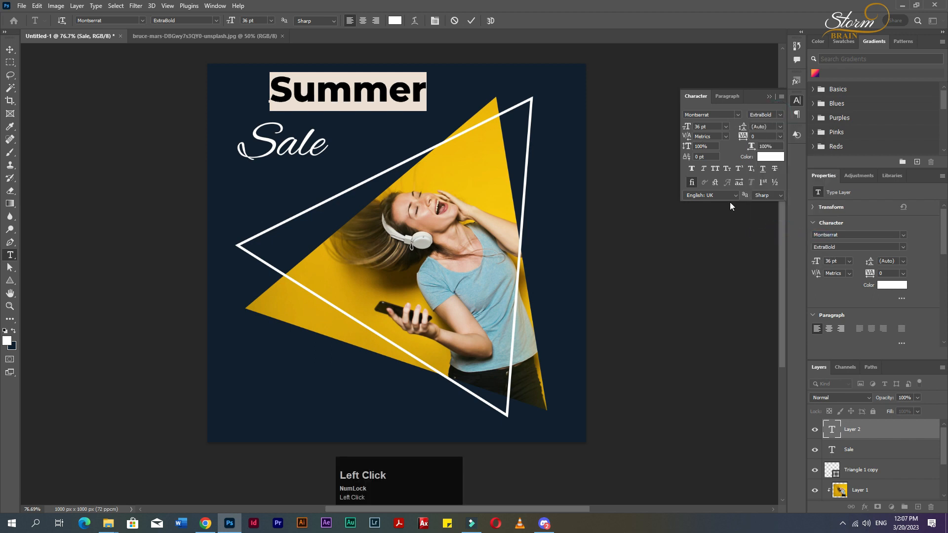
click(692, 169)
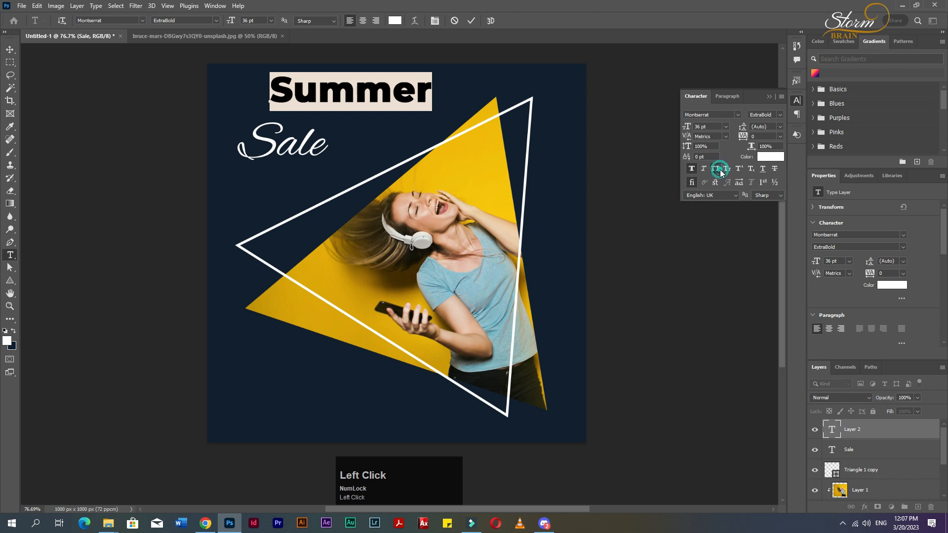
click(720, 170)
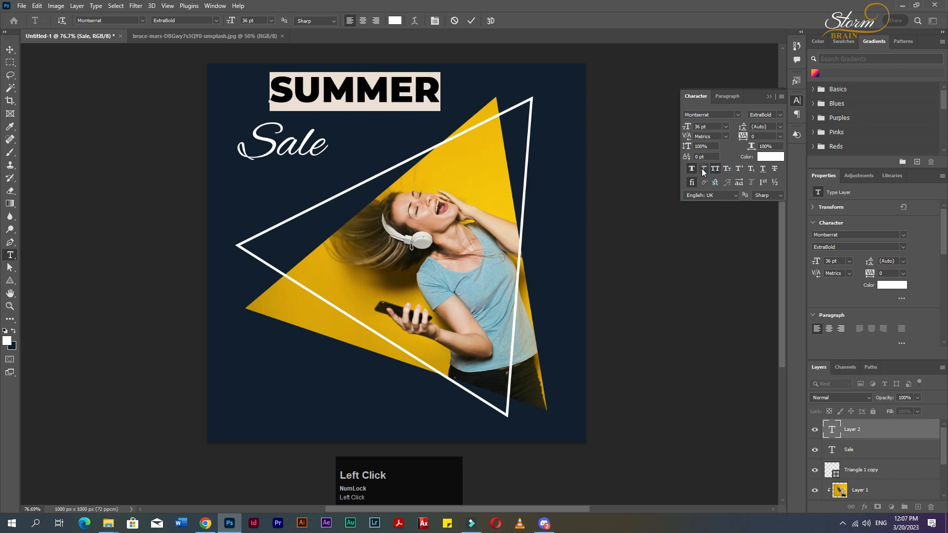
Set the Summer text's tracking to -40 and move it just above Sale.
click(715, 146)
click(765, 136)
key(Down)
key(Down)
key(Down)
key(Down)
key(Down)
key(Down)
key(Up)
key(Up)
click(10, 49)
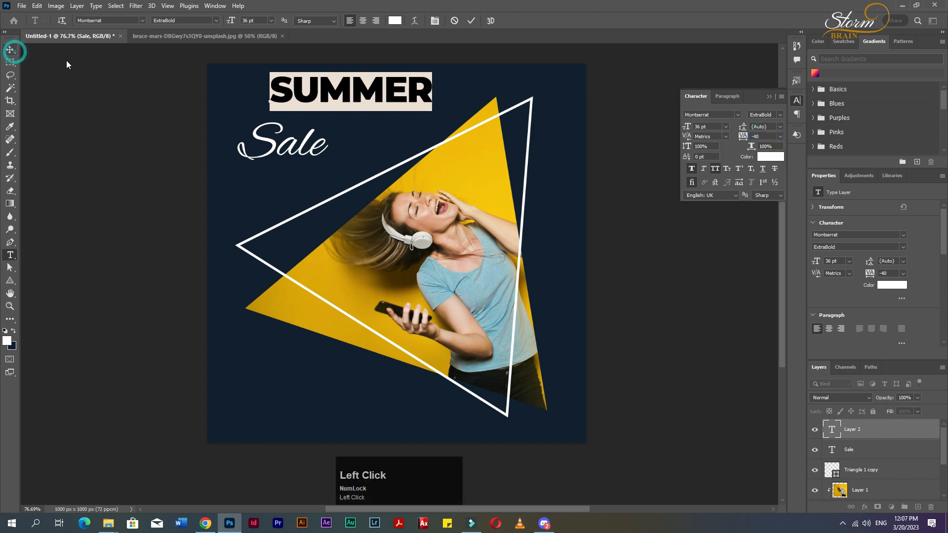
drag(297, 96, 263, 105)
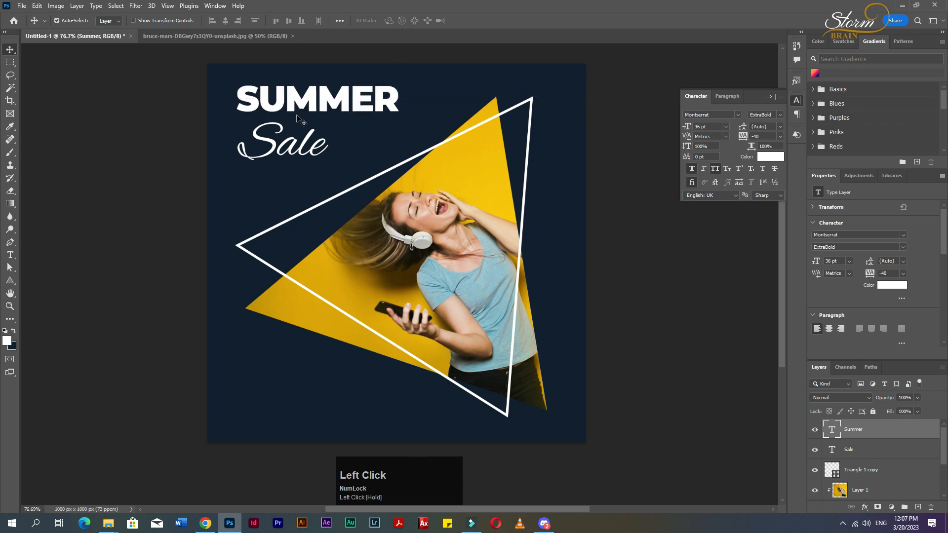
Append three exclamation marks to the Sale text so it reads Sale!!!
key(t)
click(324, 148)
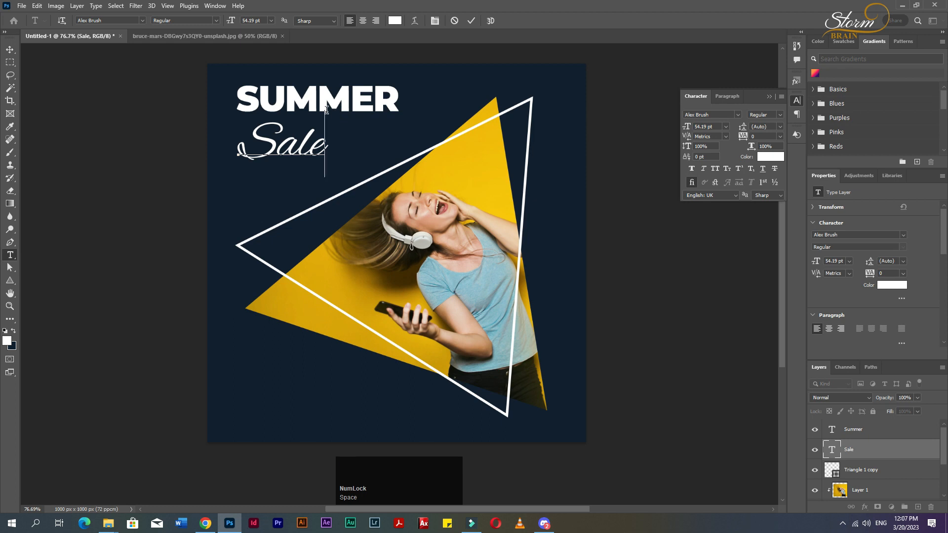
key(shift)
key(shift)
text(!!!)
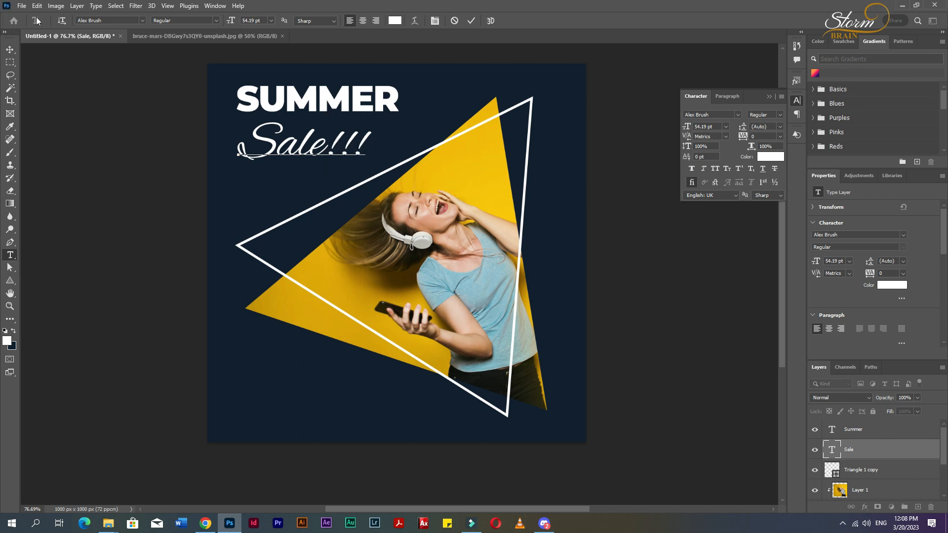
Select the exclamation marks and set their tracking to -140.
drag(326, 147, 362, 148)
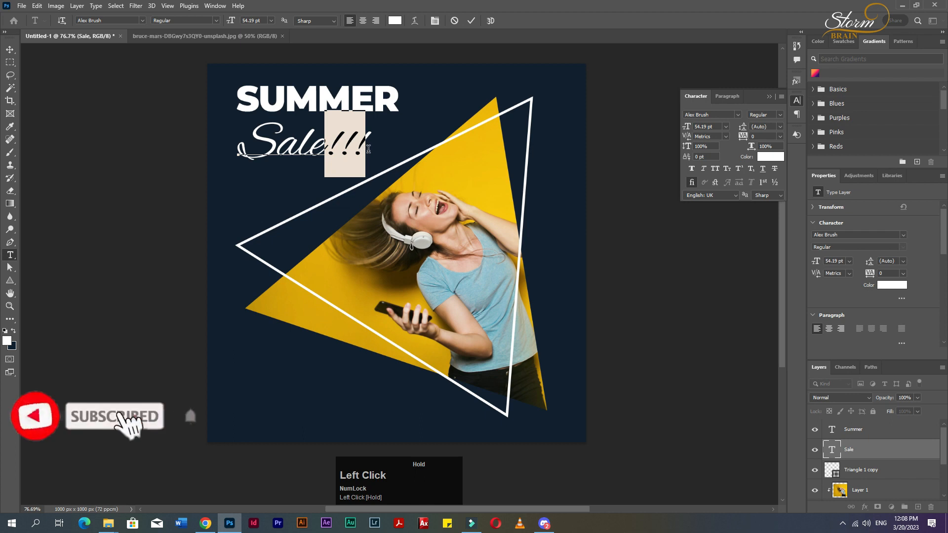
click(761, 137)
key(Down)
key(Down)
key(Down)
key(Down)
key(Down)
key(Down)
key(Down)
key(Down)
key(Down)
key(Down)
key(Down)
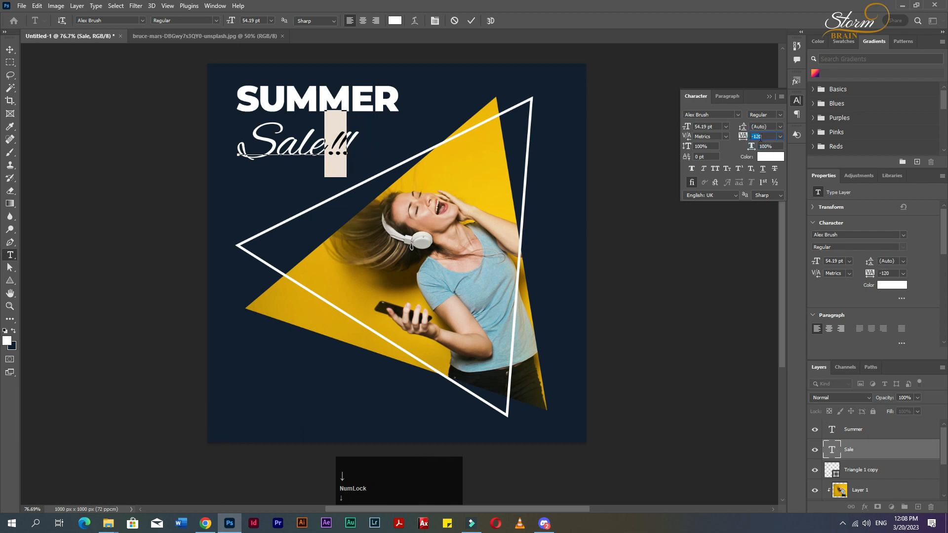
key(Up)
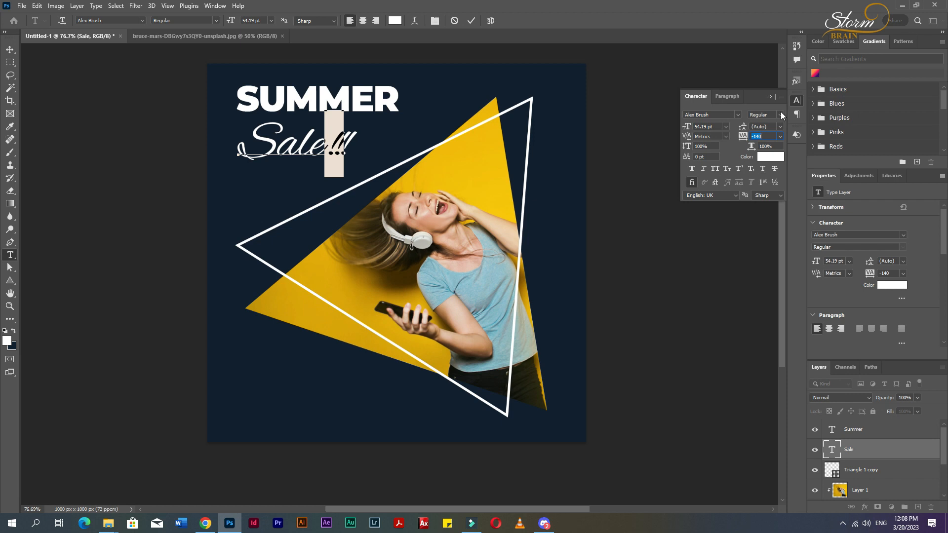
click(780, 115)
click(761, 124)
click(736, 115)
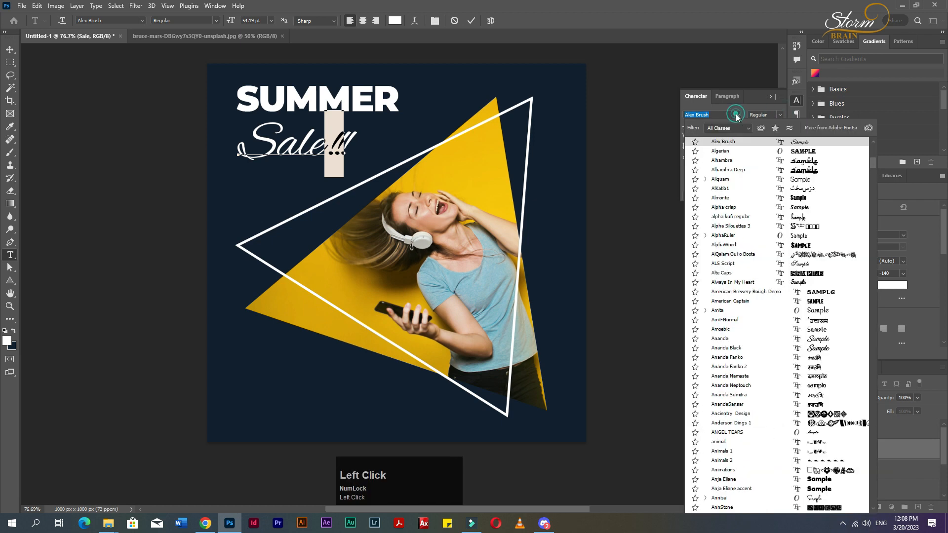
scroll(747, 190, up, 4)
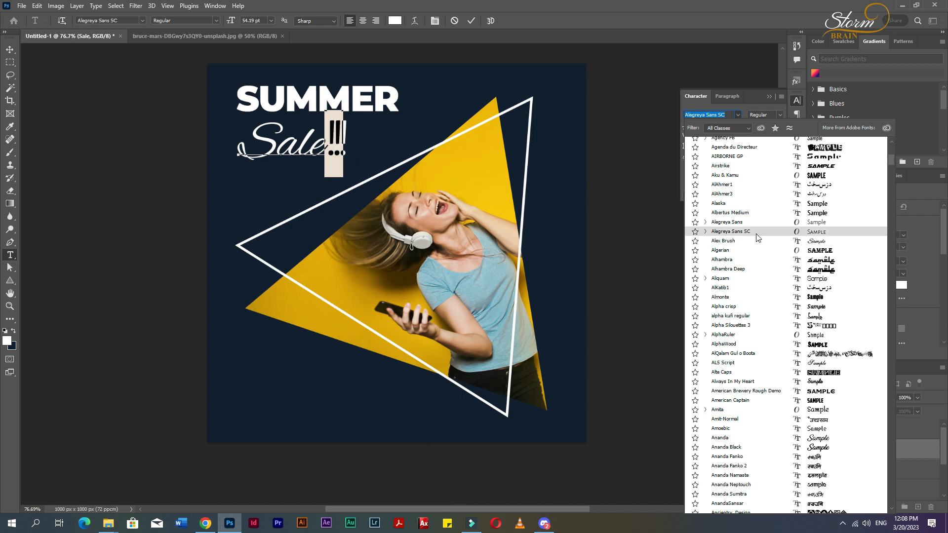
scroll(757, 236, up, 5)
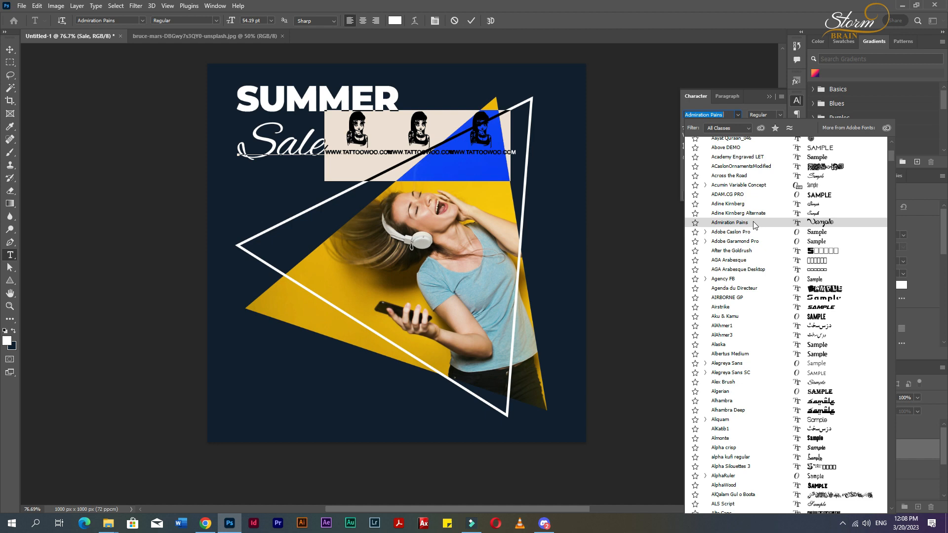
click(7, 50)
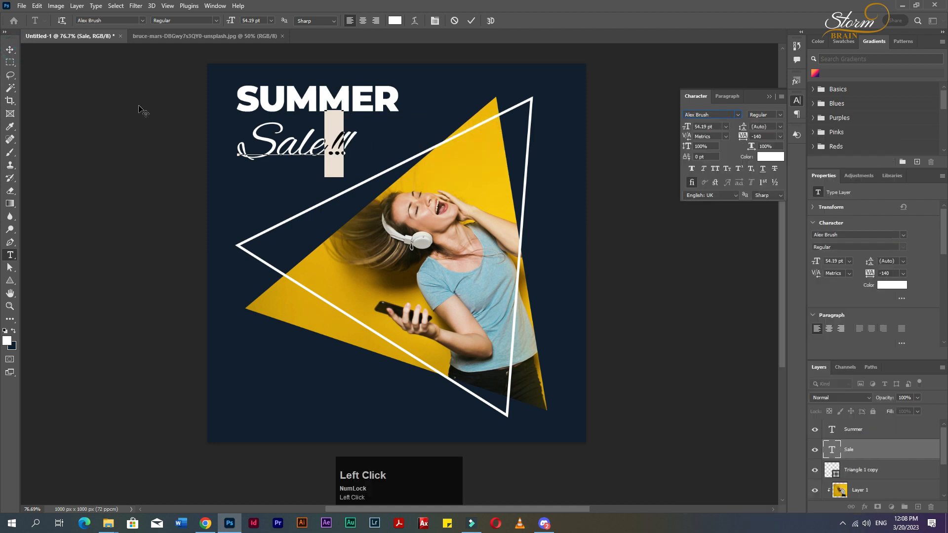
Add a new text layer reading Shop Now near the bottom of the canvas.
click(10, 50)
click(92, 158)
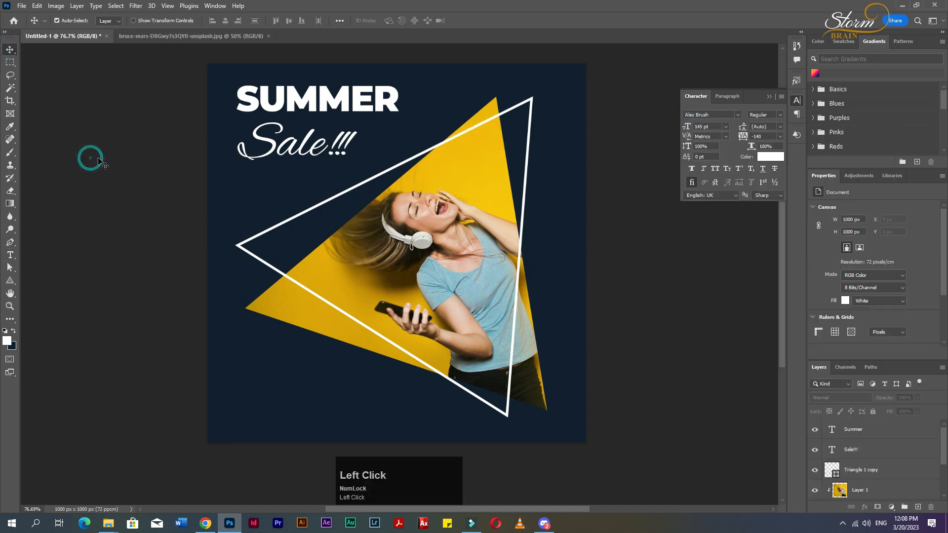
key(t)
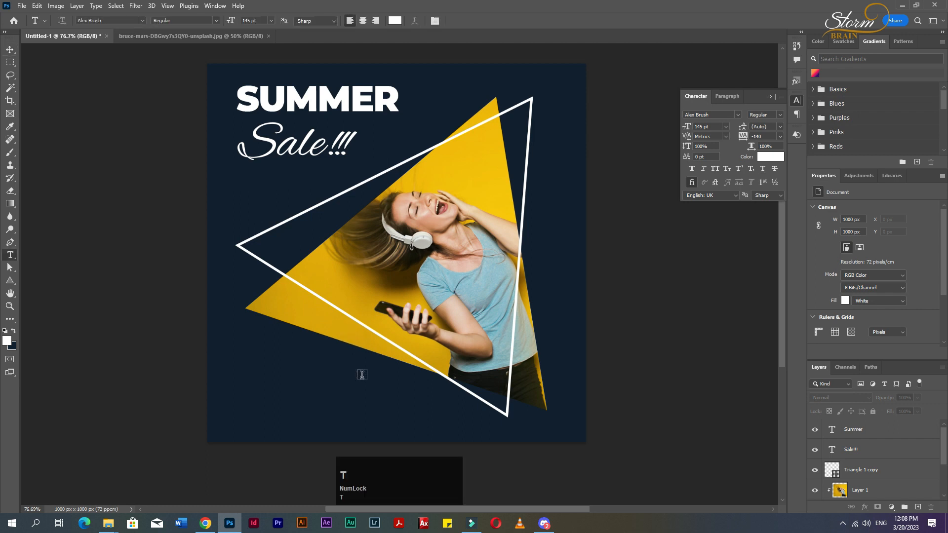
click(273, 390)
text(Shop)
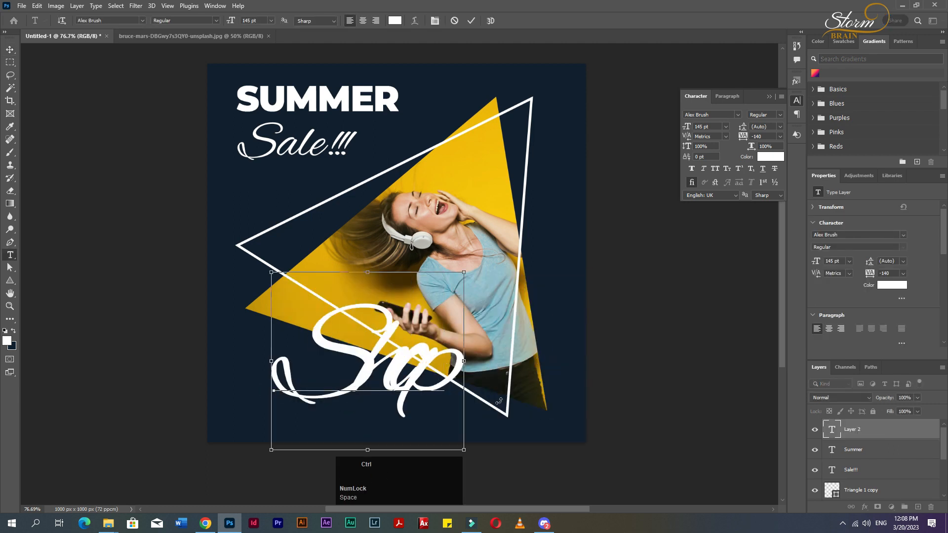
key(ctrl+a)
text(S)
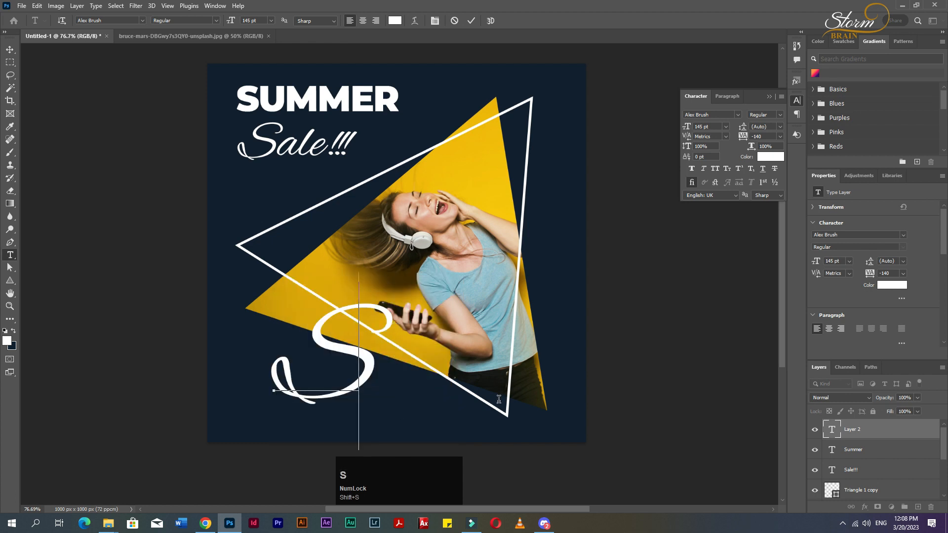
text(hop )
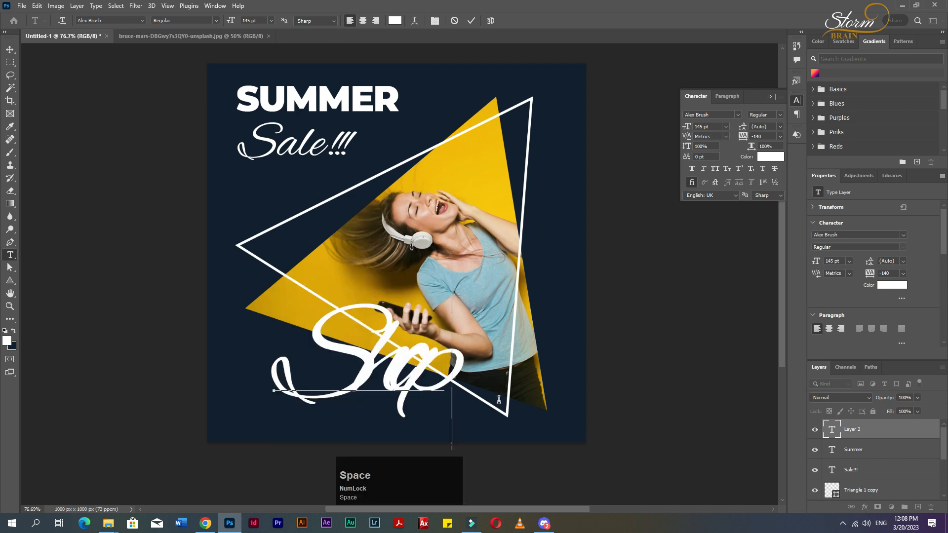
text(Now)
Set the Shop Now text's font to Montserrat Bold.
key(ctrl+a)
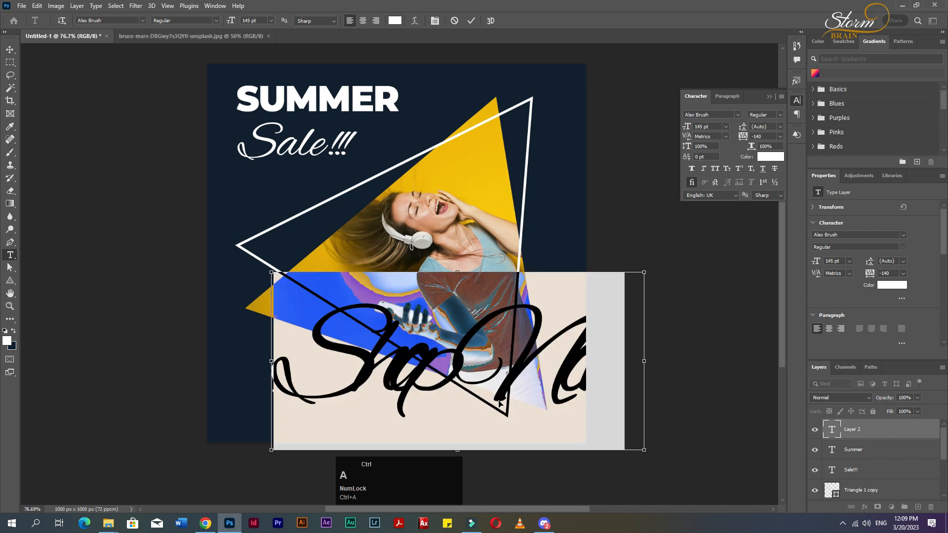
click(116, 21)
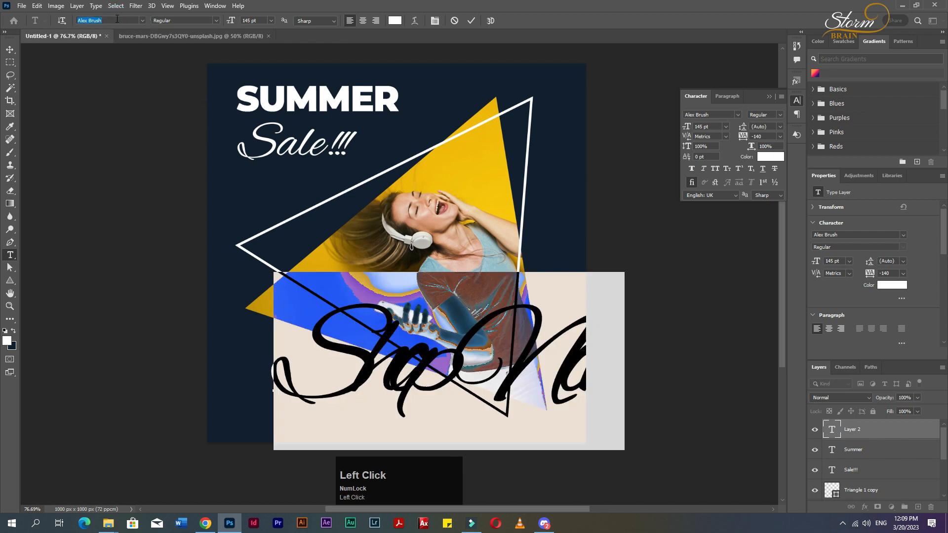
text(mon)
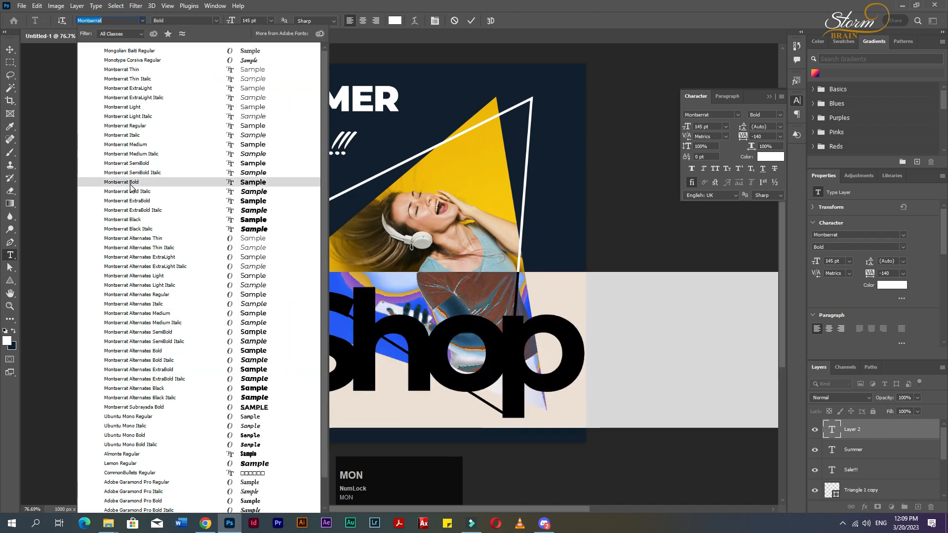
click(129, 182)
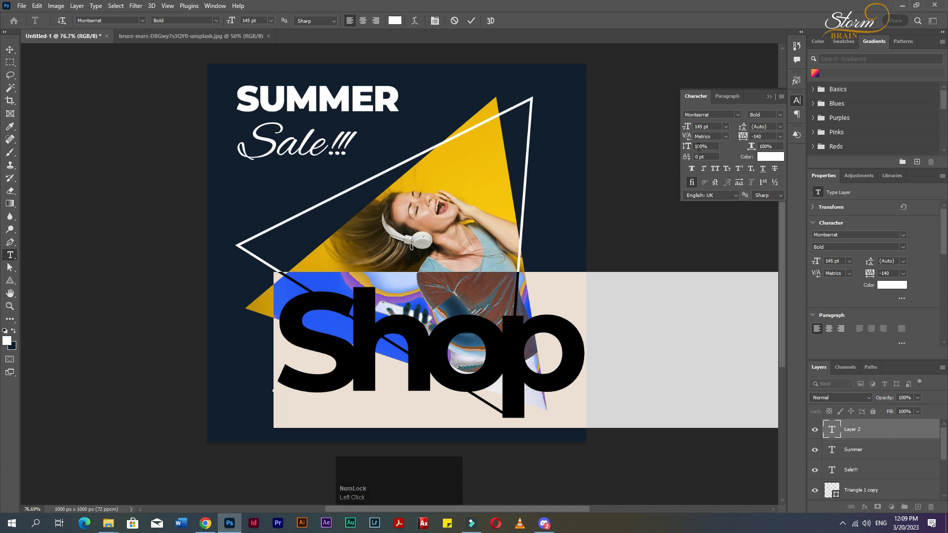
Set the Shop Now text to 38 pt with 0 tracking and shift it to the left.
drag(688, 129, 633, 143)
click(780, 136)
click(768, 195)
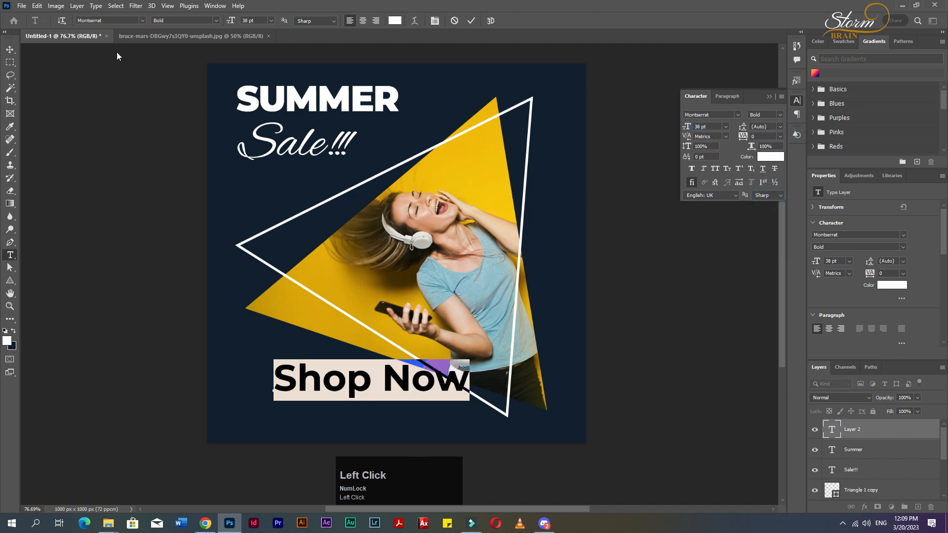
click(10, 50)
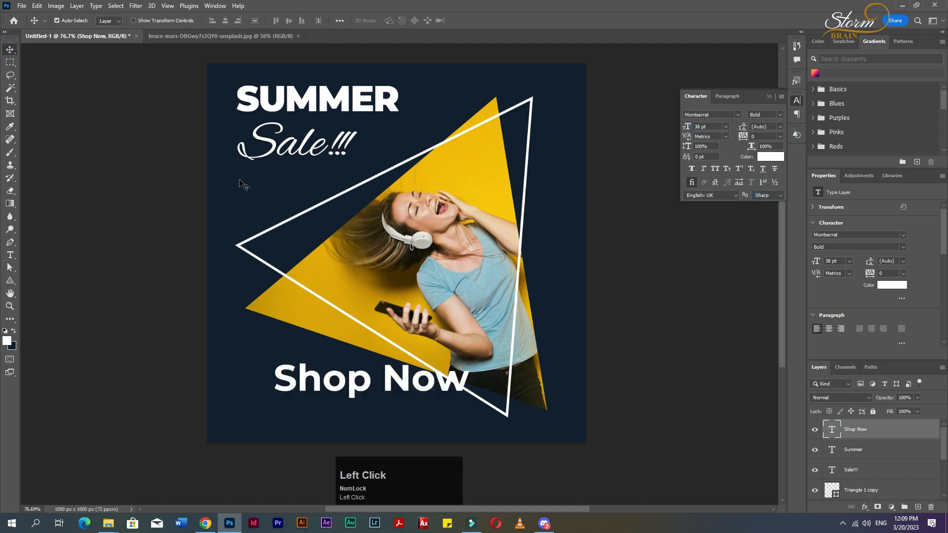
drag(361, 391, 320, 391)
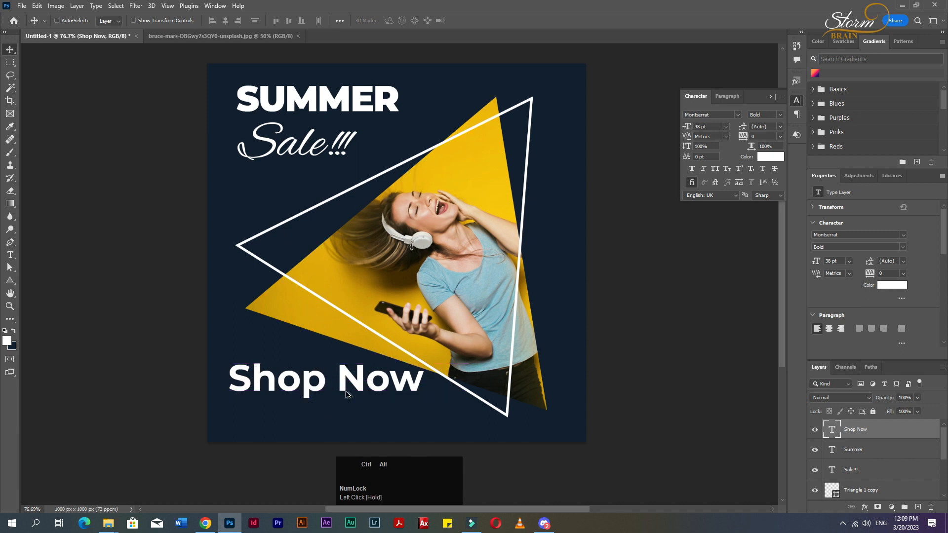
Draw a white rectangle about 337 by 53 px just below the Shop Now text.
scroll(347, 394, up, 2)
scroll(347, 393, down, 1)
right_click(9, 281)
click(50, 283)
drag(194, 403, 379, 432)
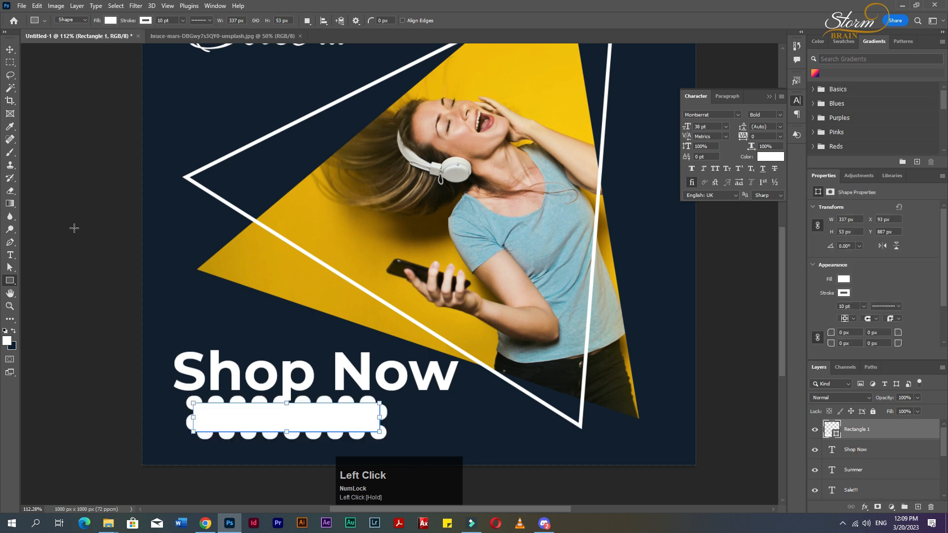
click(145, 21)
click(89, 41)
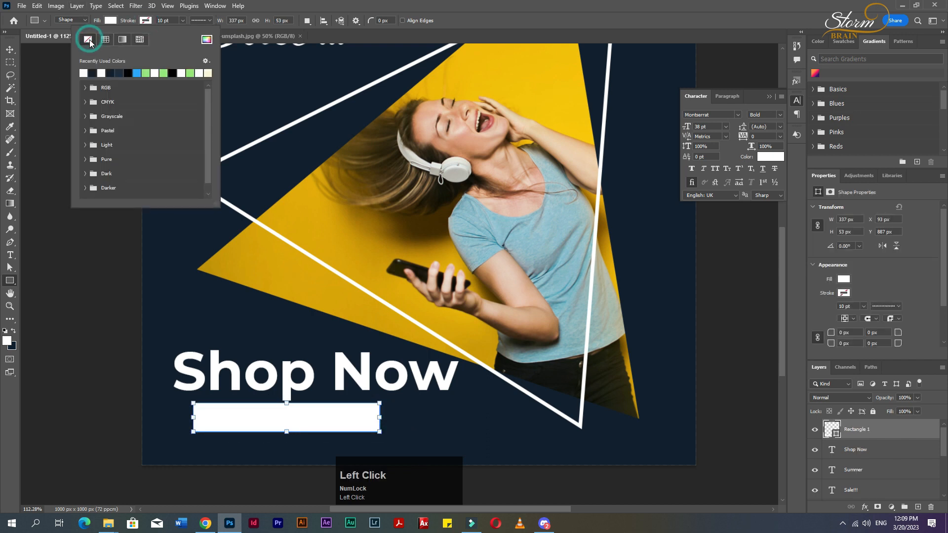
click(145, 22)
Nudge the rectangle slightly into place and duplicate its layer.
click(10, 49)
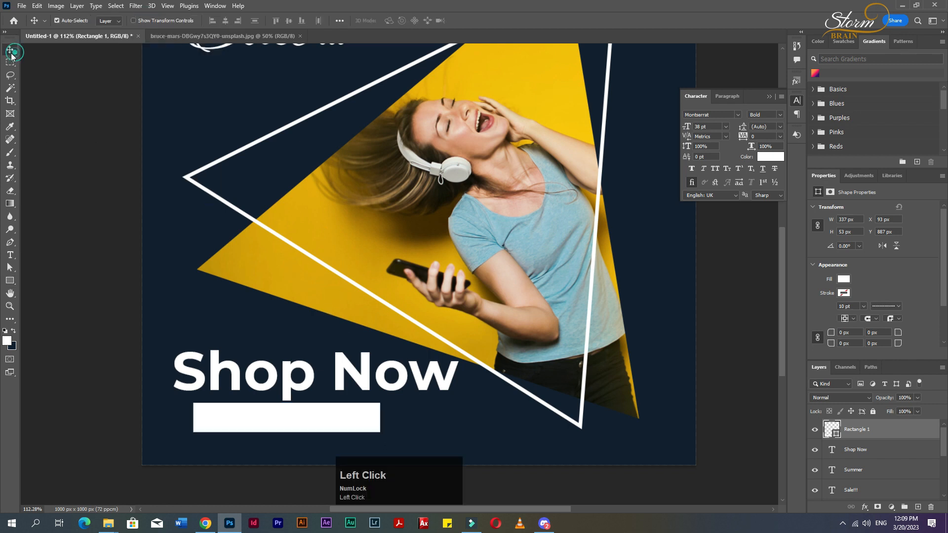
drag(292, 421, 297, 419)
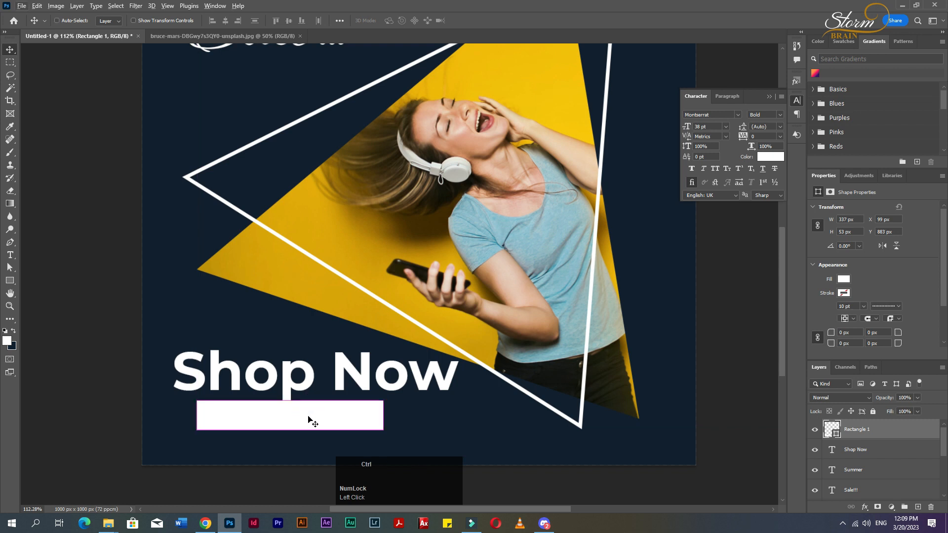
key(ctrl+j)
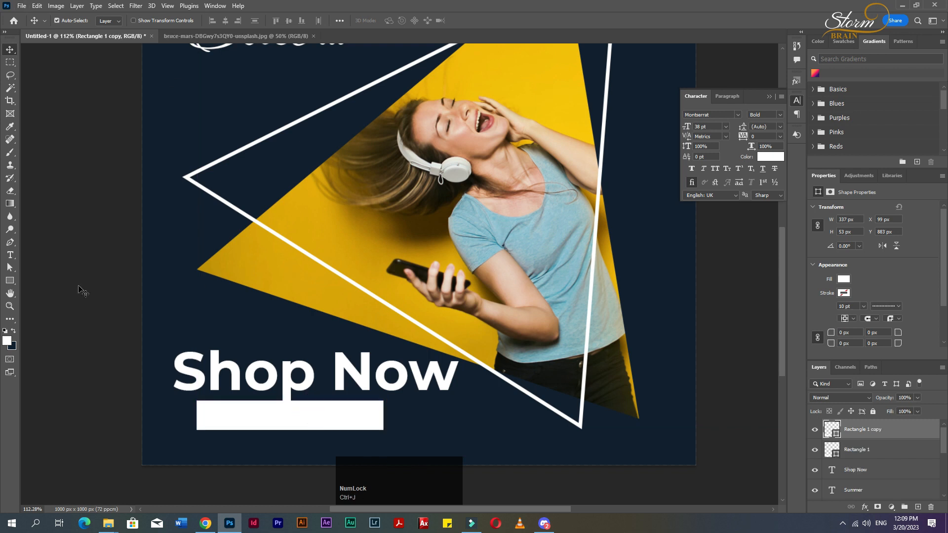
Give the duplicate rectangle no fill, a white stroke and a stroke width of 1.93 pt.
click(9, 282)
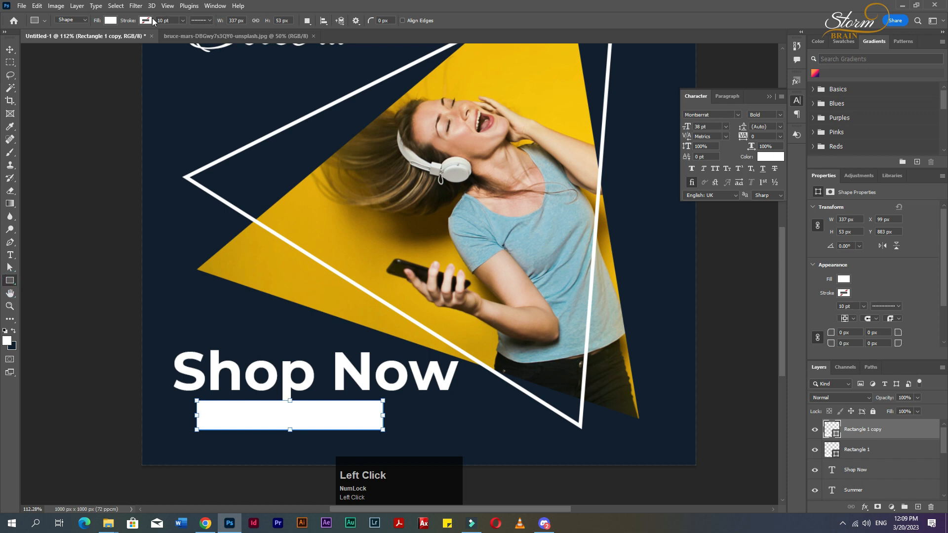
click(110, 20)
click(53, 39)
click(145, 20)
click(85, 72)
click(182, 20)
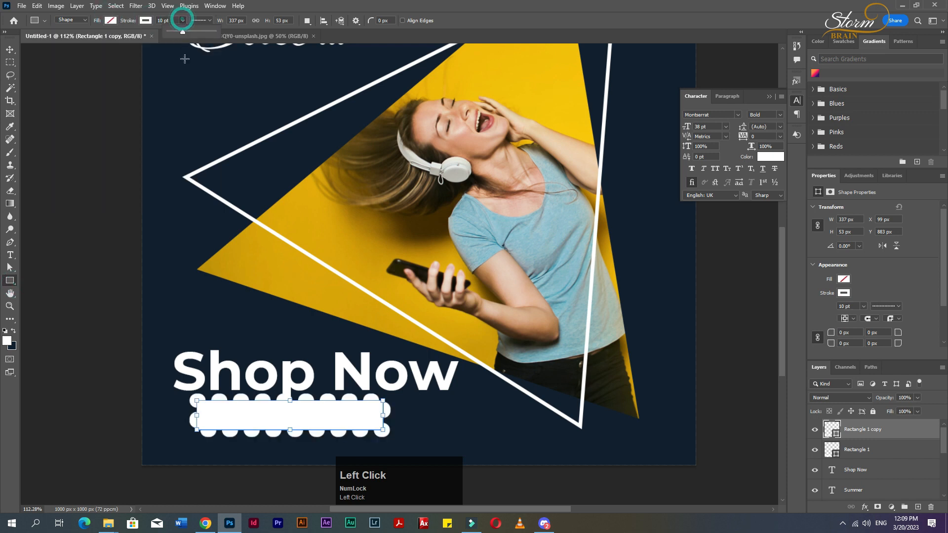
drag(184, 32, 177, 33)
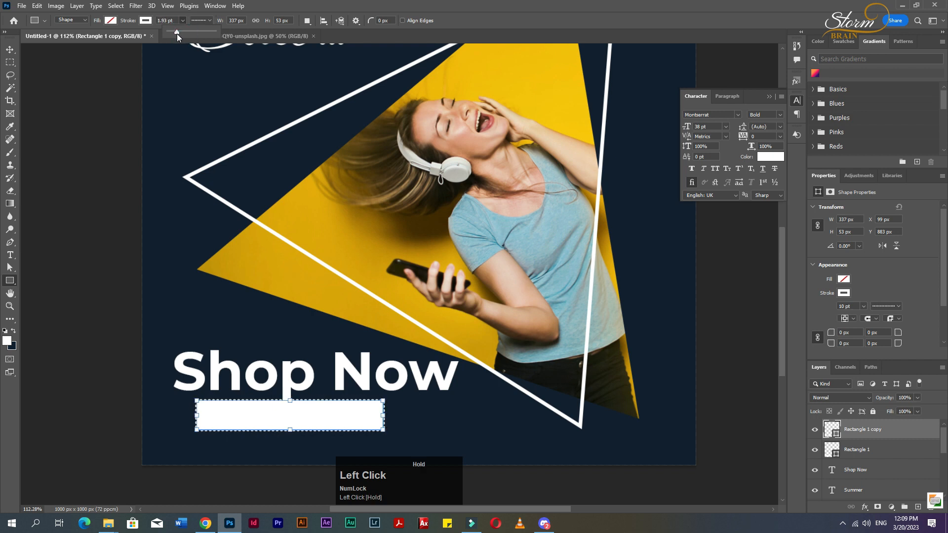
click(10, 49)
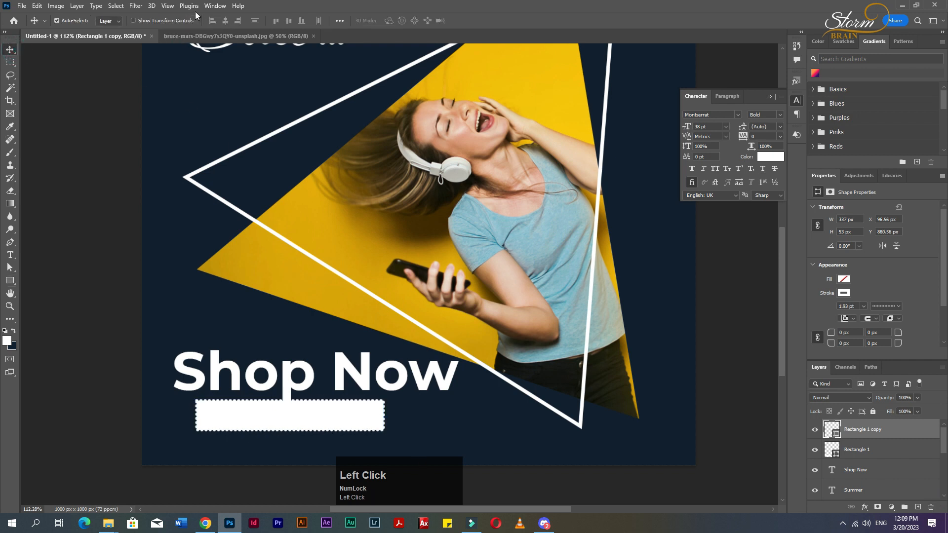
Set the outline rectangle's stroke style to a solid line.
click(10, 281)
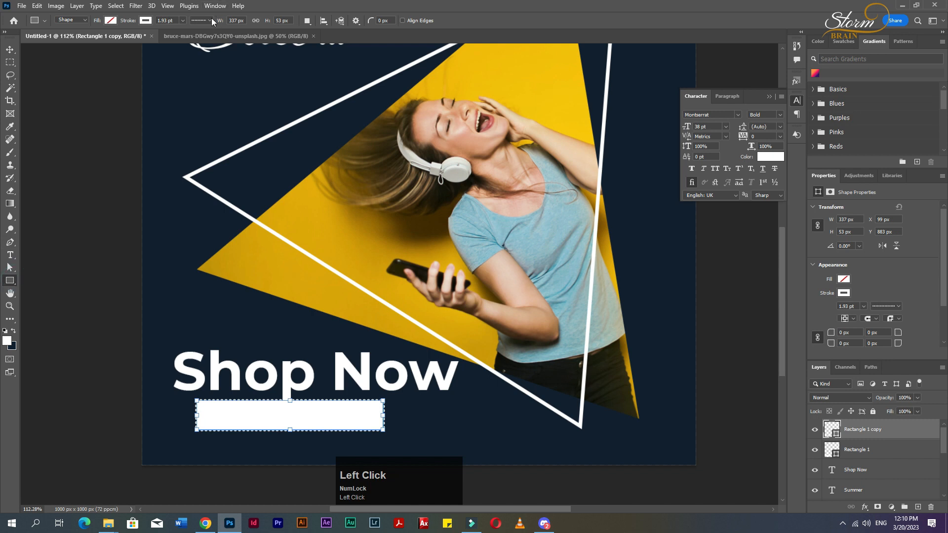
click(209, 20)
click(200, 55)
click(10, 290)
click(10, 281)
click(10, 50)
Scale the outline rectangle up to about 128% around its center.
key(ctrl+t)
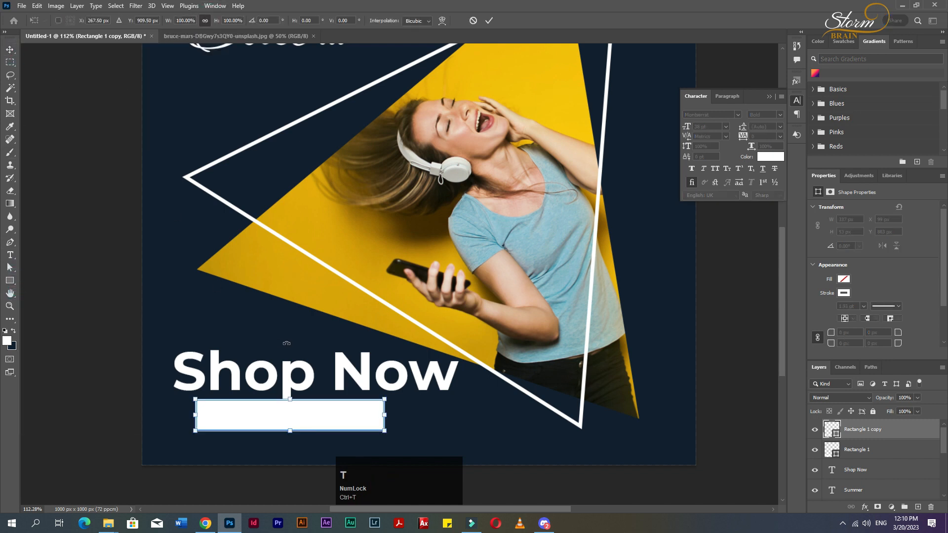
drag(293, 396, 291, 391)
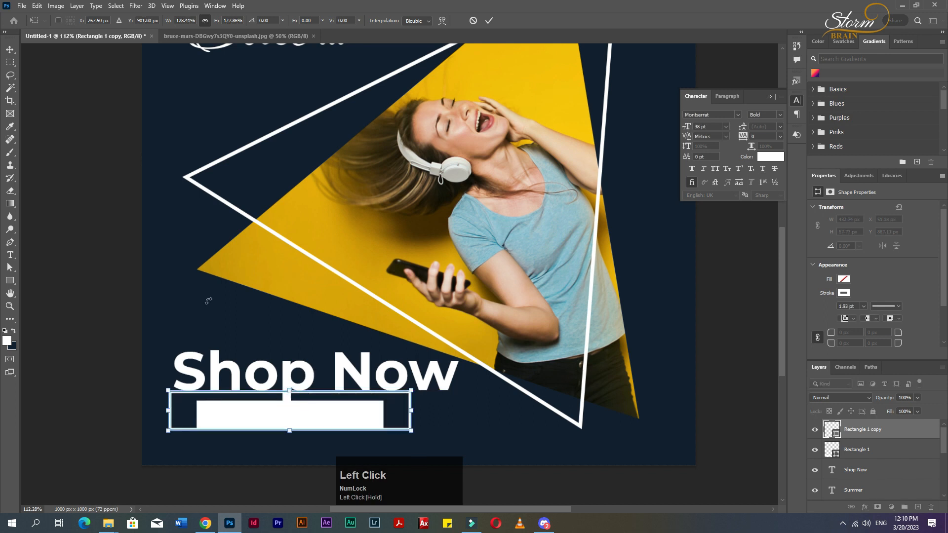
click(4, 48)
Select both rectangles and align their horizontal centers.
shift+click(339, 401)
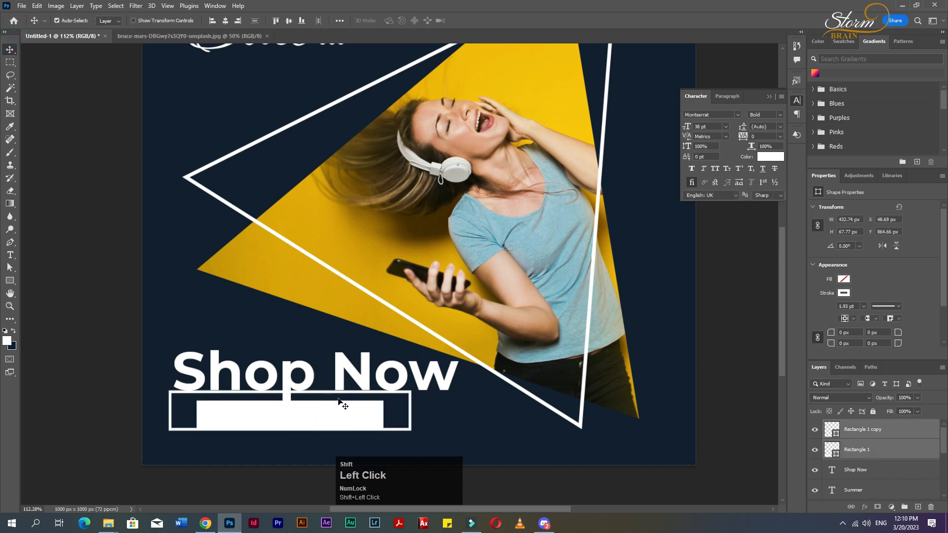
click(225, 20)
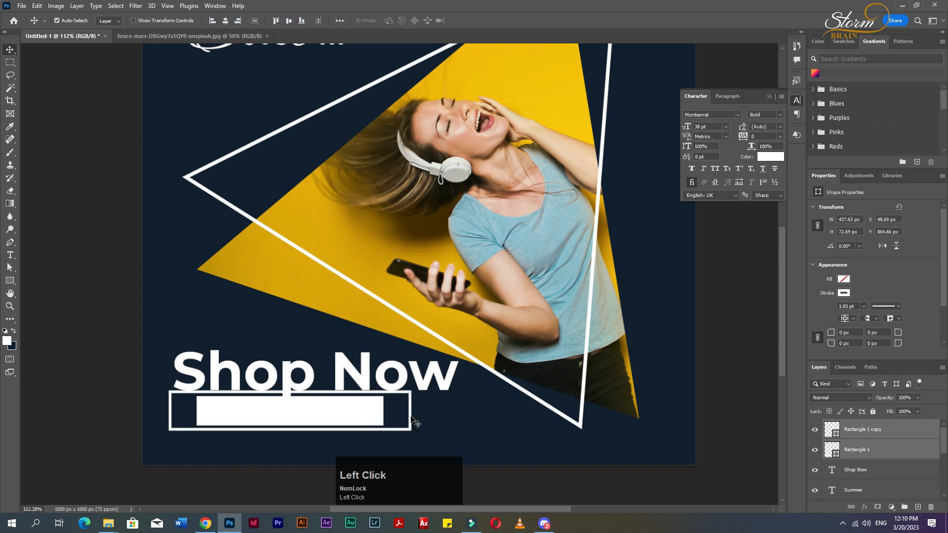
key(ctrl+t)
drag(409, 410, 398, 413)
key(ctrl+z)
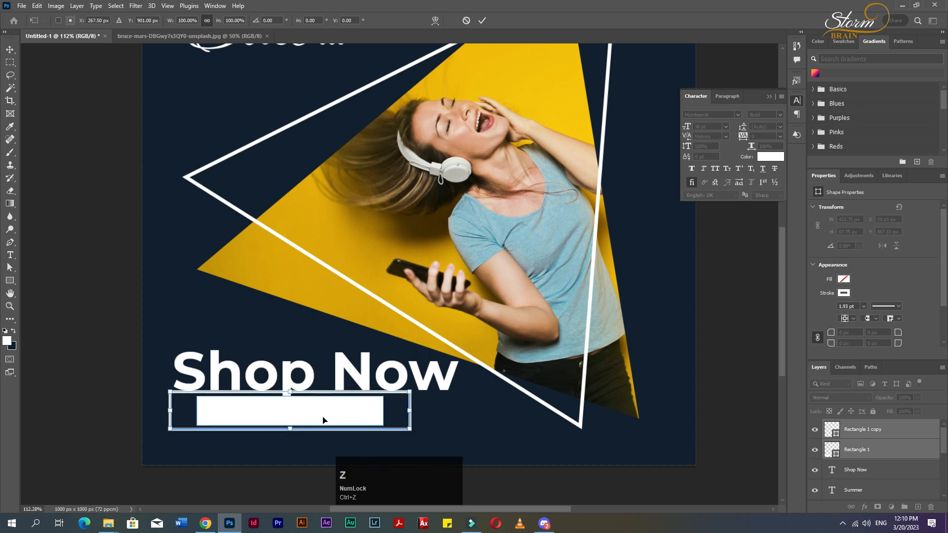
key(ctrl+z)
Narrow the outline rectangle to about 383 px wide and center both rectangles horizontally on each other.
ctrl+click(438, 416)
ctrl+click(410, 413)
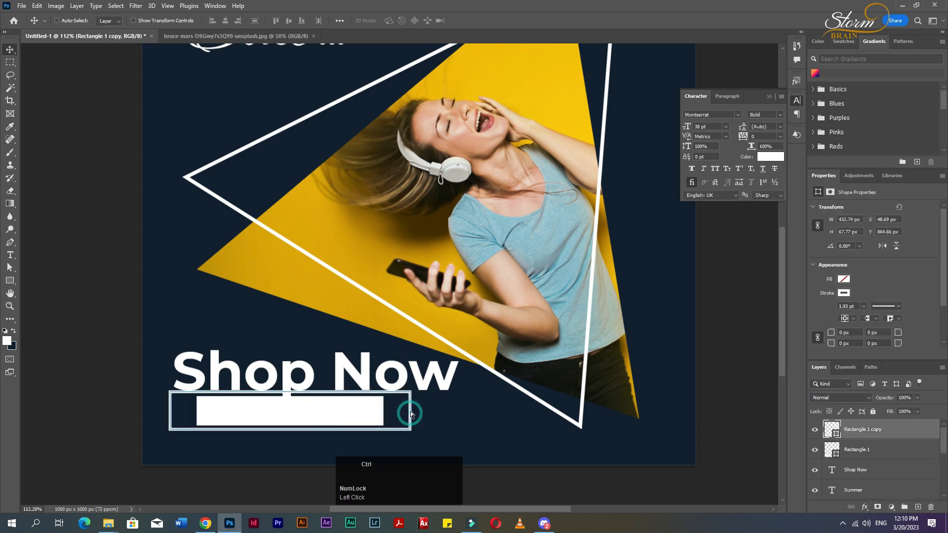
key(ctrl+t)
drag(411, 412, 383, 413)
key(Return)
shift+click(353, 421)
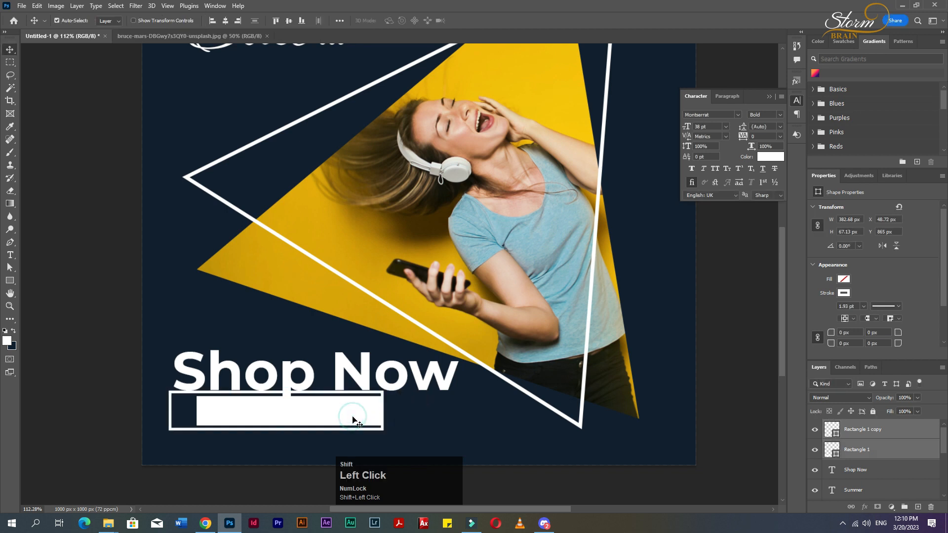
click(225, 20)
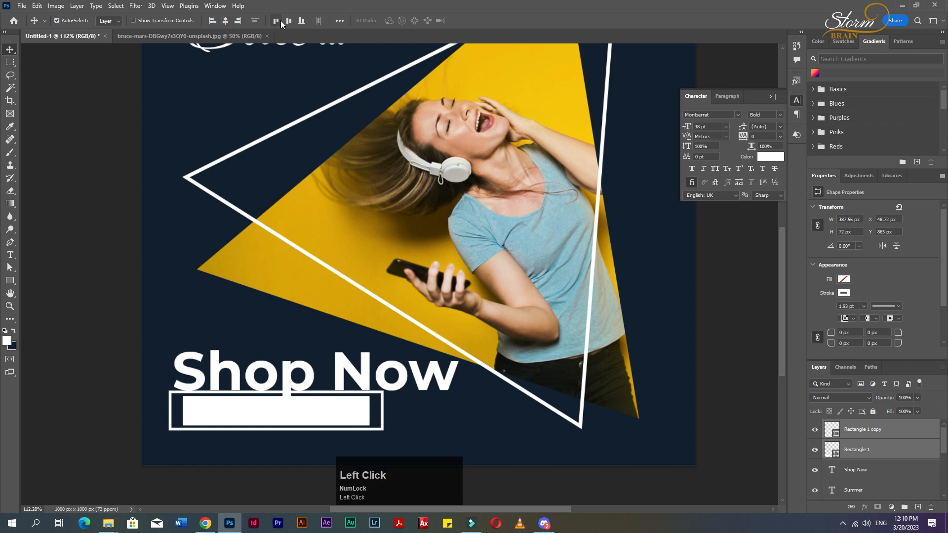
Move the Shop Now text layer above the two rectangle layers in the stack.
click(425, 429)
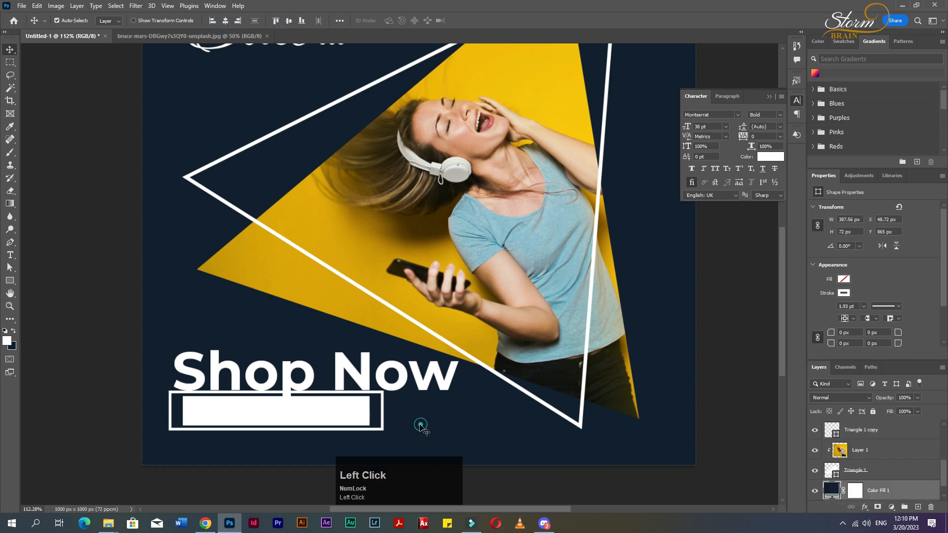
click(344, 383)
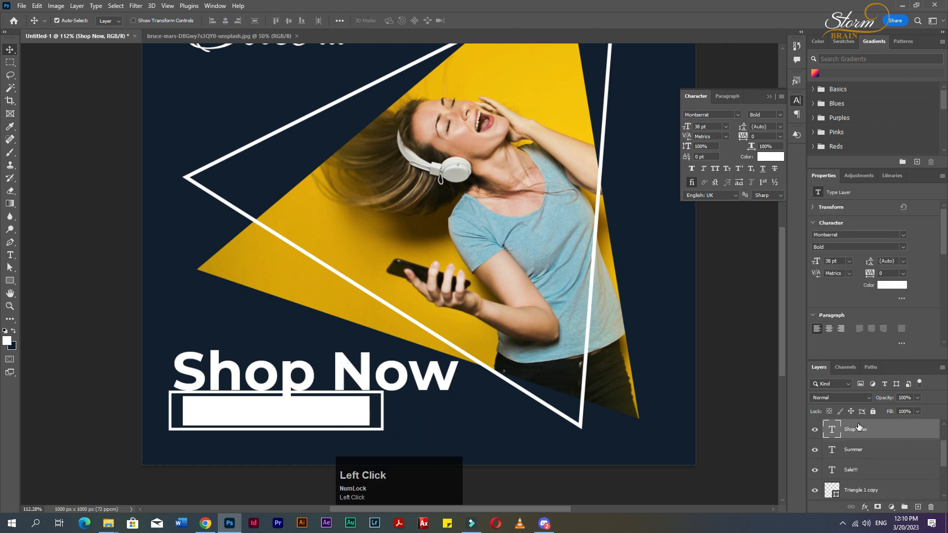
scroll(861, 433, up, 2)
drag(866, 466, 867, 421)
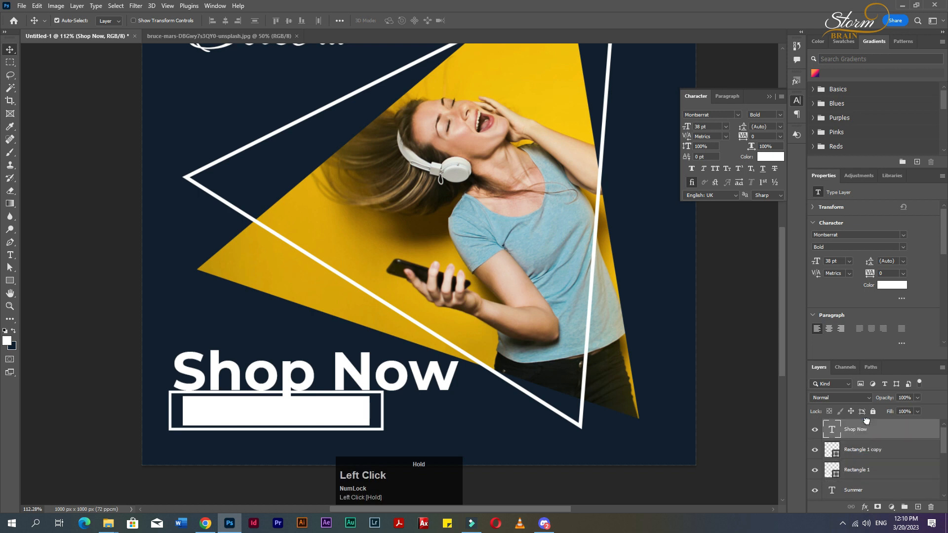
Recolor the Shop Now text to the dark navy 121f2e sampled from the background.
double_click(833, 430)
click(892, 285)
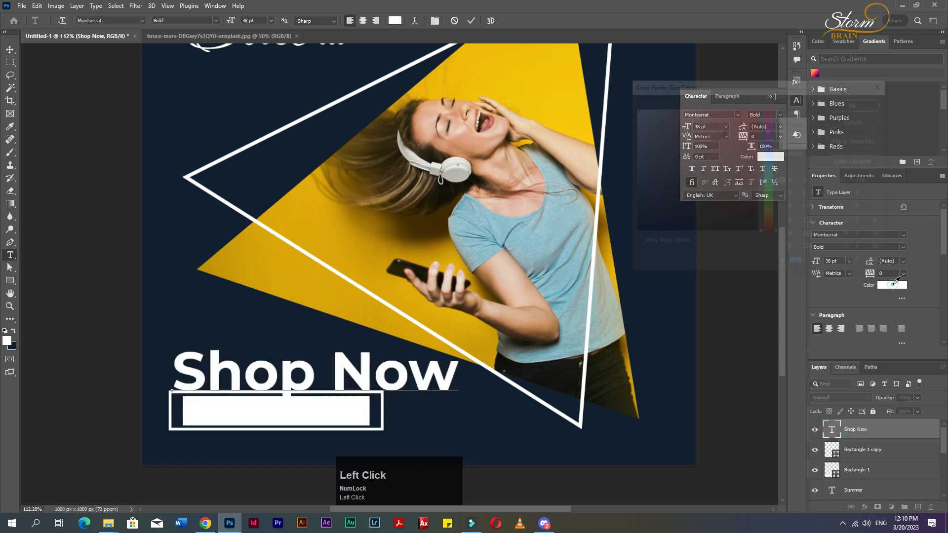
click(856, 104)
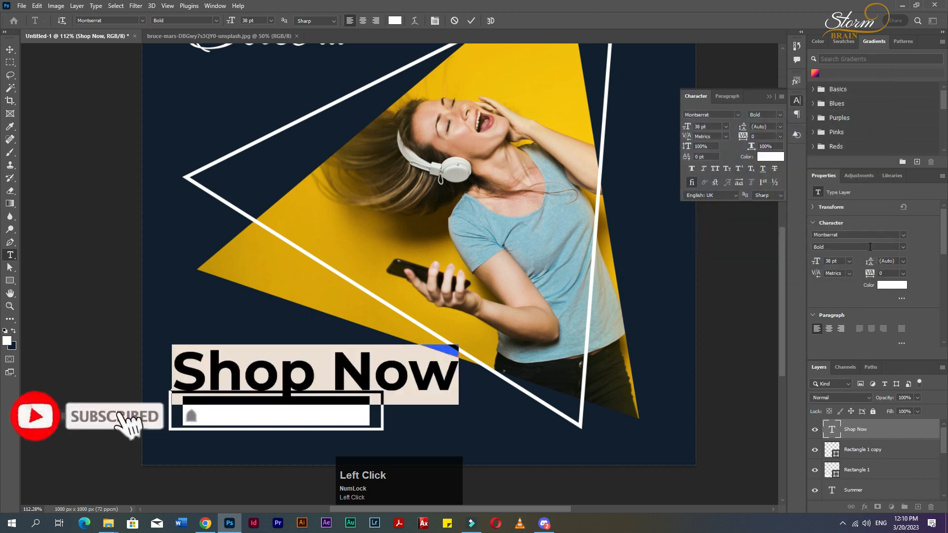
click(892, 285)
click(168, 264)
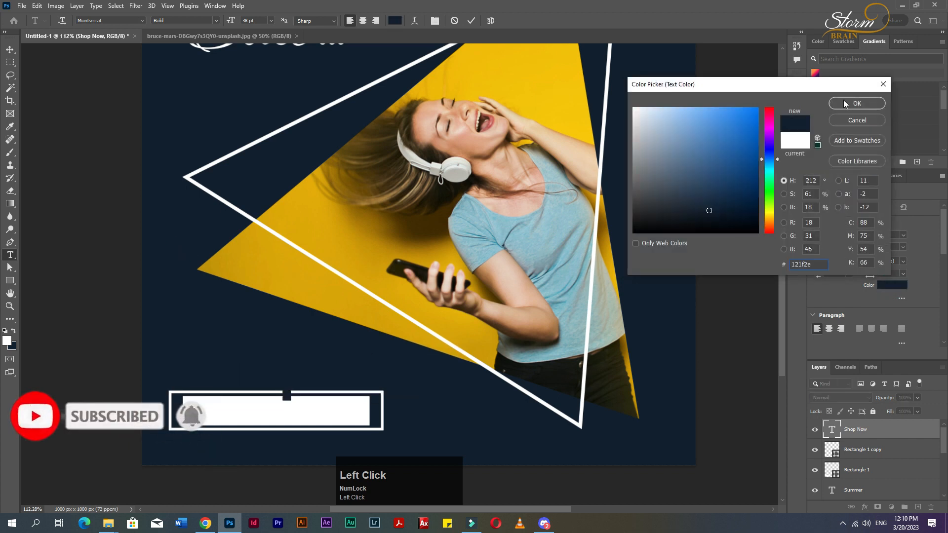
click(856, 103)
key(ctrl+Return)
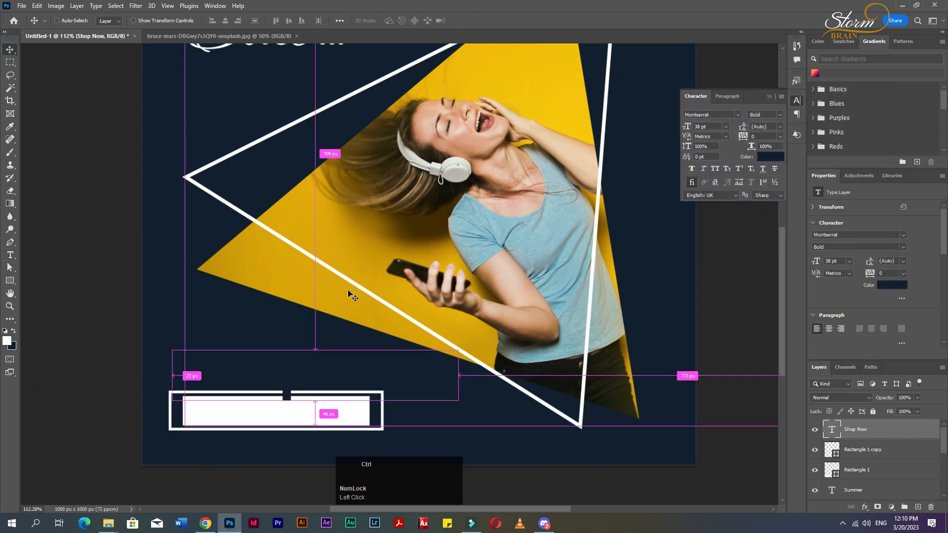
Scale the Shop Now text down into the button and set it to all caps.
key(ctrl+t)
drag(458, 344, 331, 420)
key(Return)
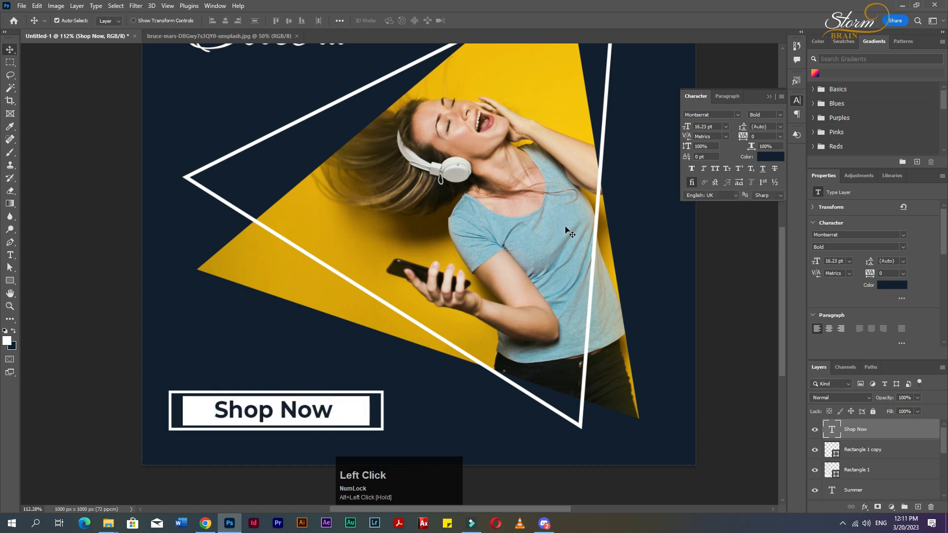
click(715, 168)
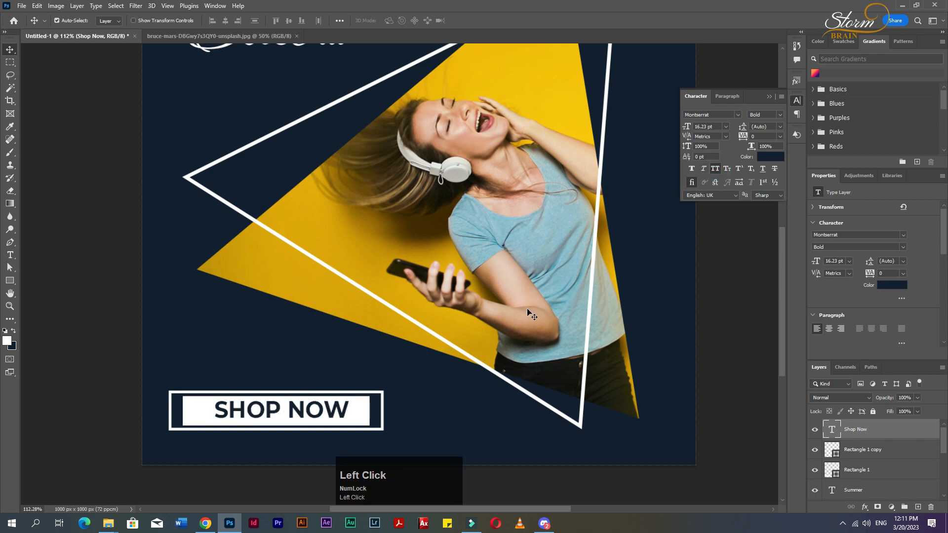
Align the Shop Now text with the white rectangle on both horizontal and vertical centers.
shift+click(359, 419)
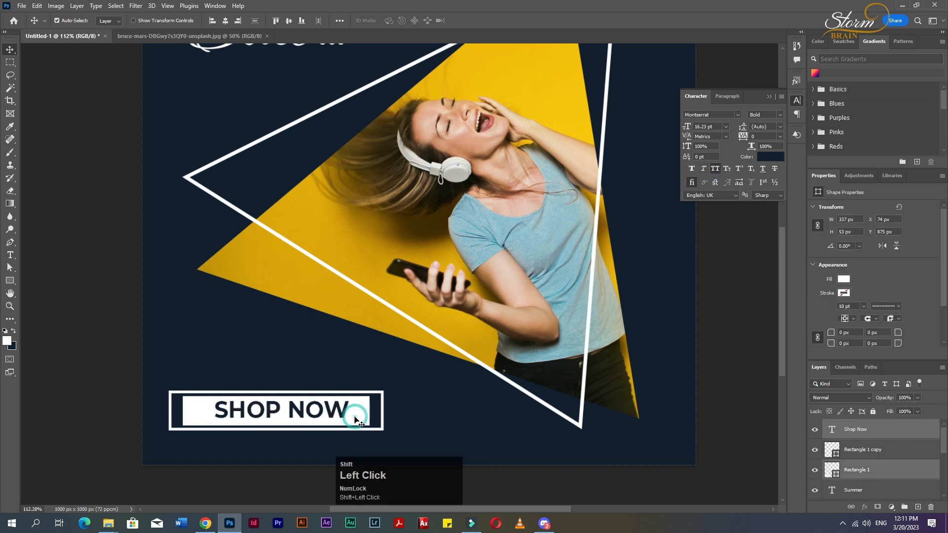
click(227, 22)
click(288, 21)
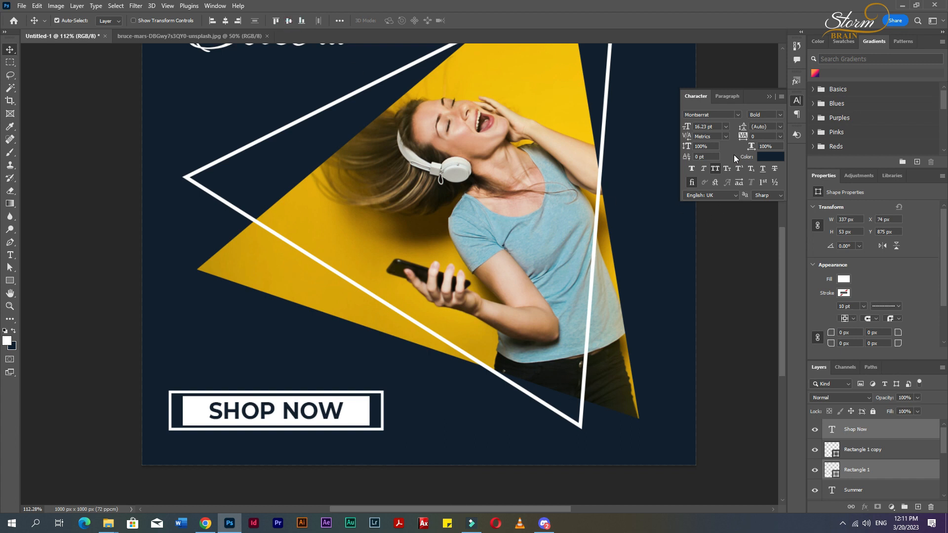
Set the text tracking to 180 and recenter the text horizontally on the white rectangle.
drag(740, 136, 749, 136)
click(190, 409)
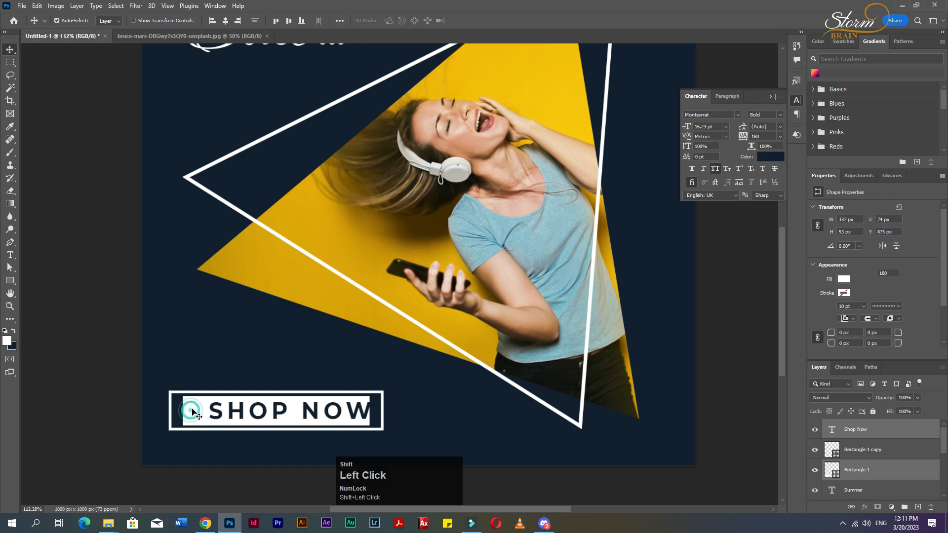
shift+click(190, 419)
click(226, 21)
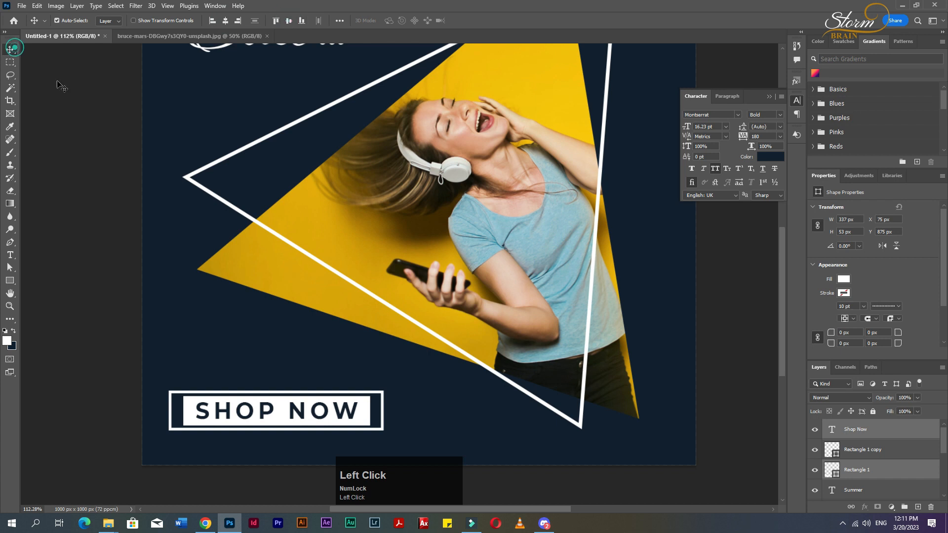
Set the Shop Now text size to 12 pt.
scroll(331, 332, down, 5)
scroll(281, 392, up, 6)
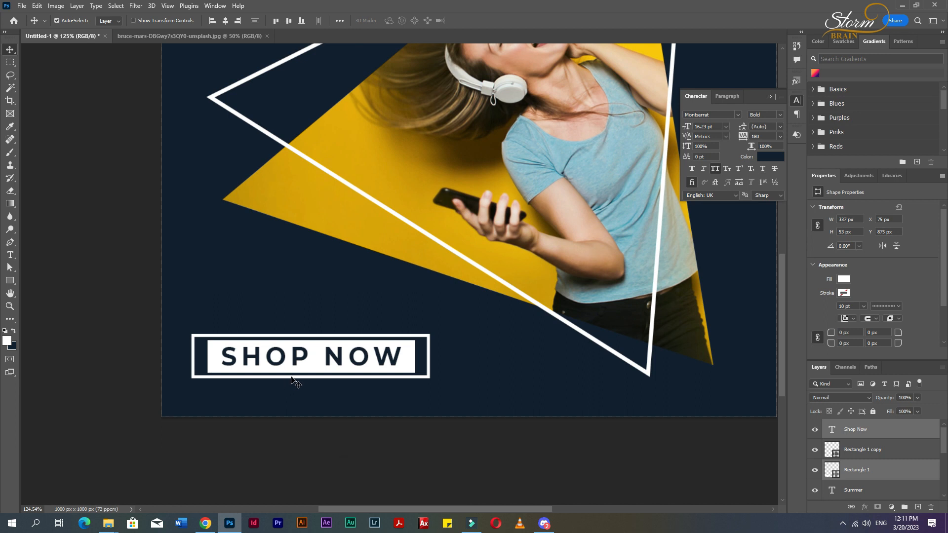
key(t)
click(296, 368)
key(ctrl+a)
click(714, 126)
key(Down)
key(Down)
key(Down)
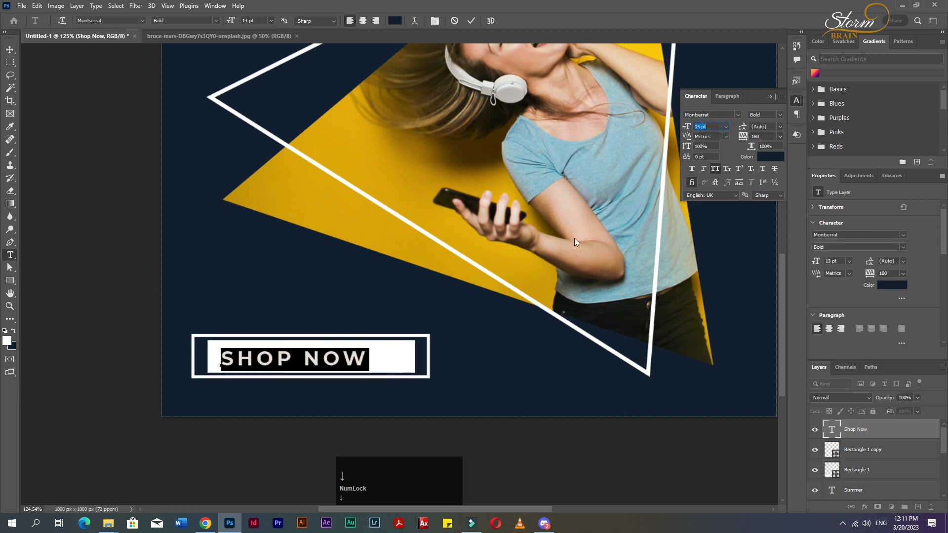
key(Down)
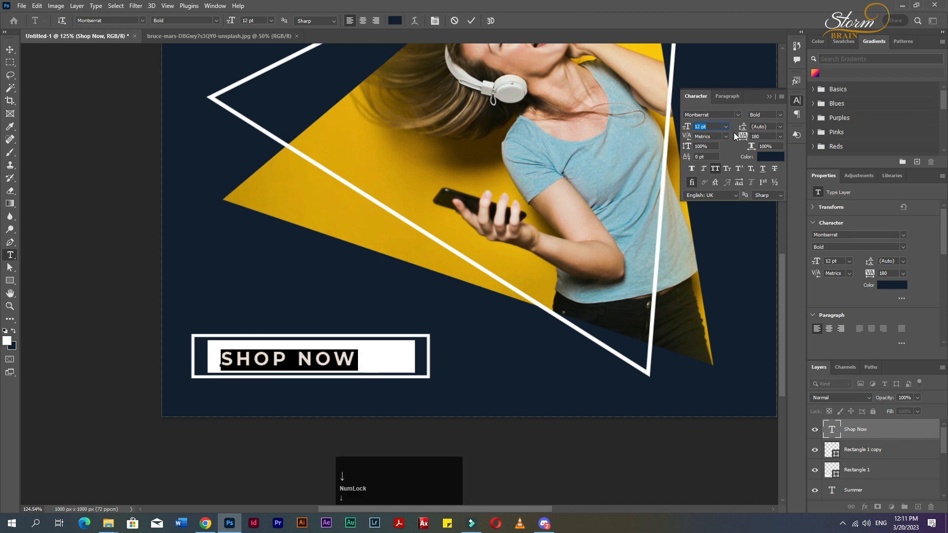
Set the Shop Now text tracking to 380.
click(768, 137)
key(Up)
key(Up)
key(Up)
key(Up)
key(Up)
key(Up)
key(Up)
key(Up)
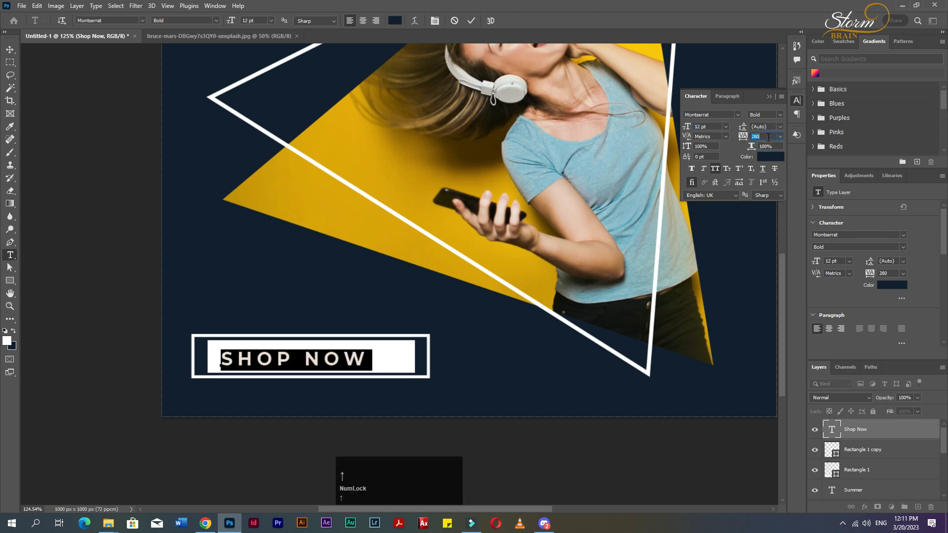
key(Up)
key(Up)
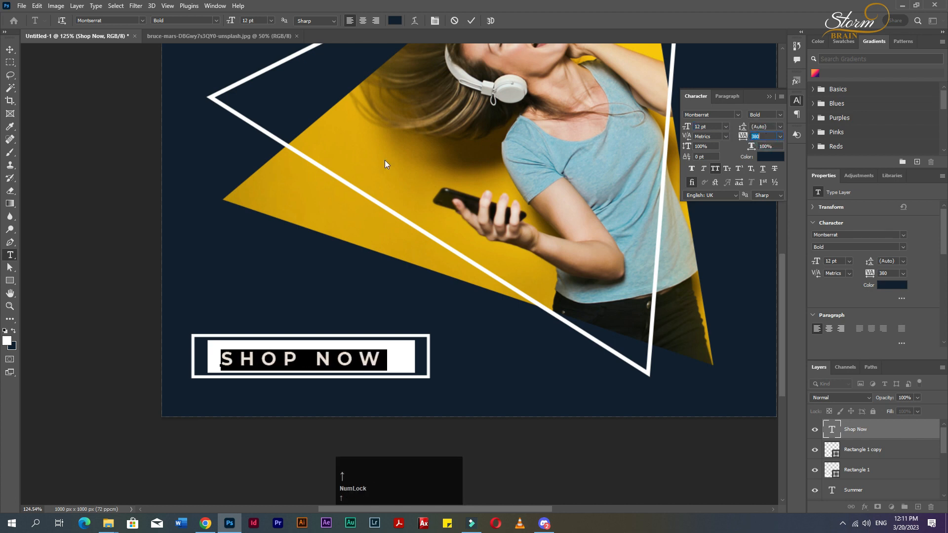
click(11, 50)
Scale both button rectangles down around their center to fit the text and realign them.
shift+click(409, 357)
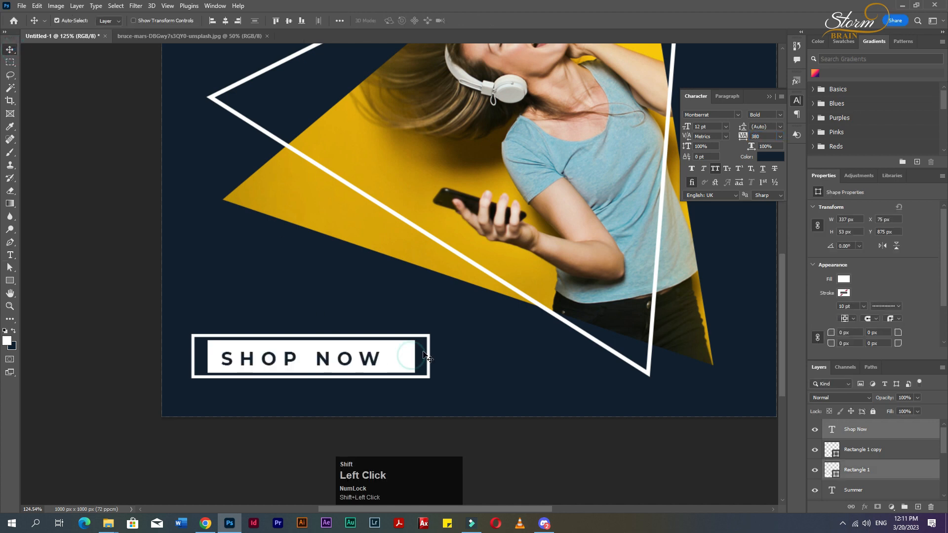
shift+click(431, 356)
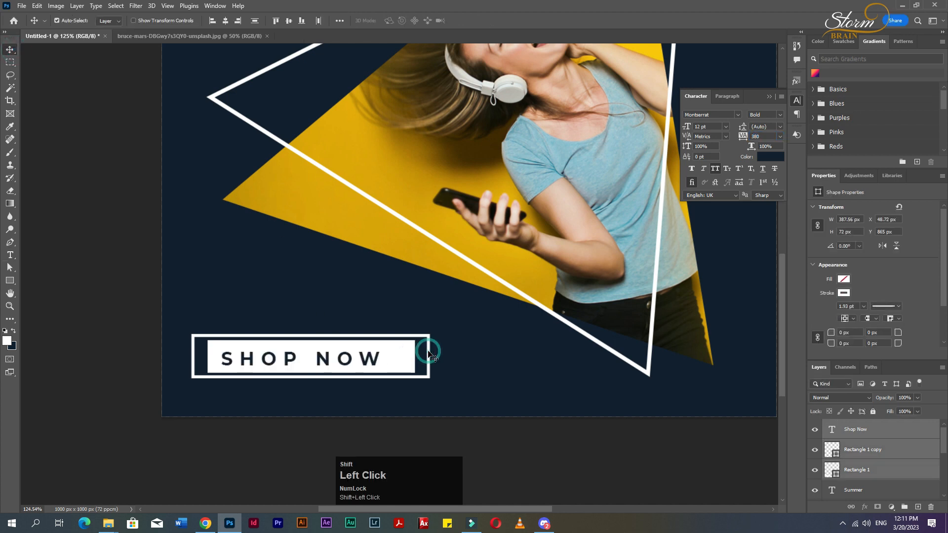
ctrl+click(351, 363)
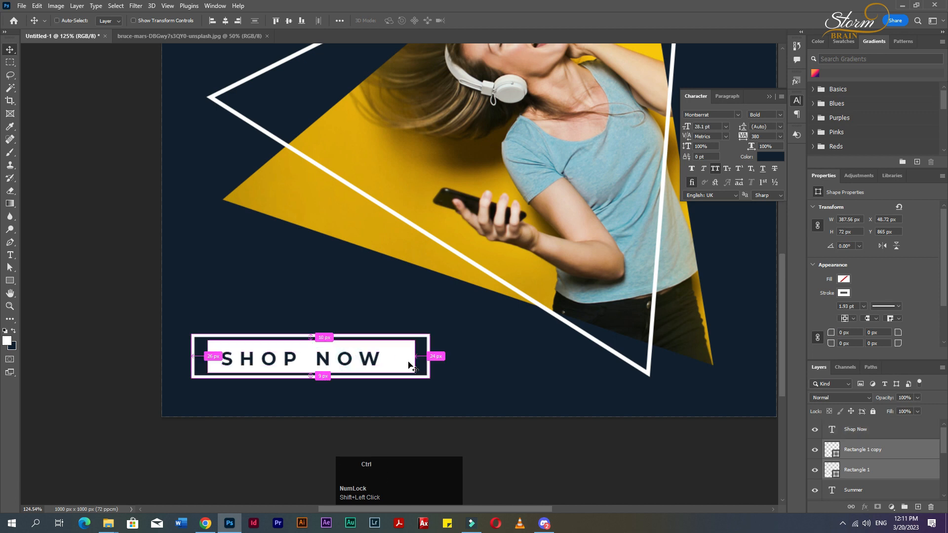
key(ctrl+t)
drag(432, 336, 434, 322)
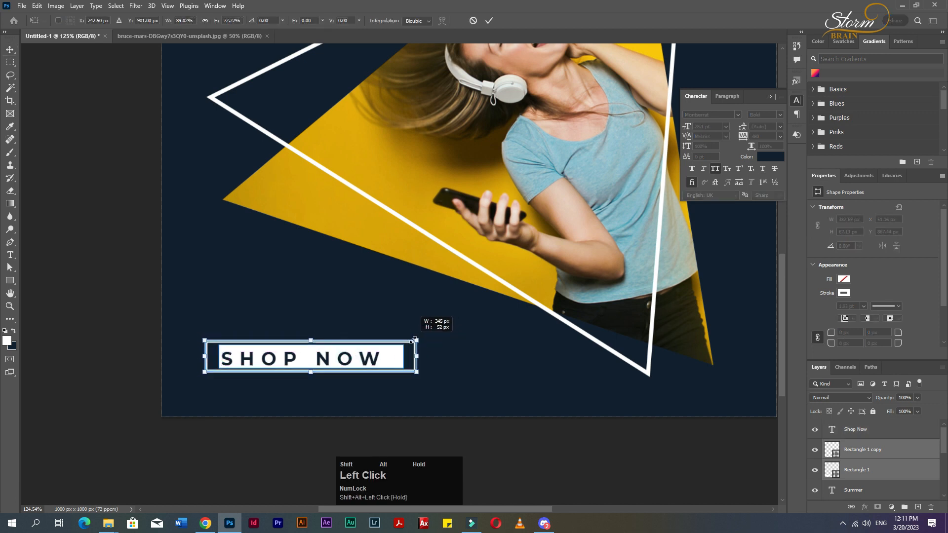
double_click(363, 359)
shift+click(381, 359)
click(548, 360)
click(387, 360)
shift+click(380, 363)
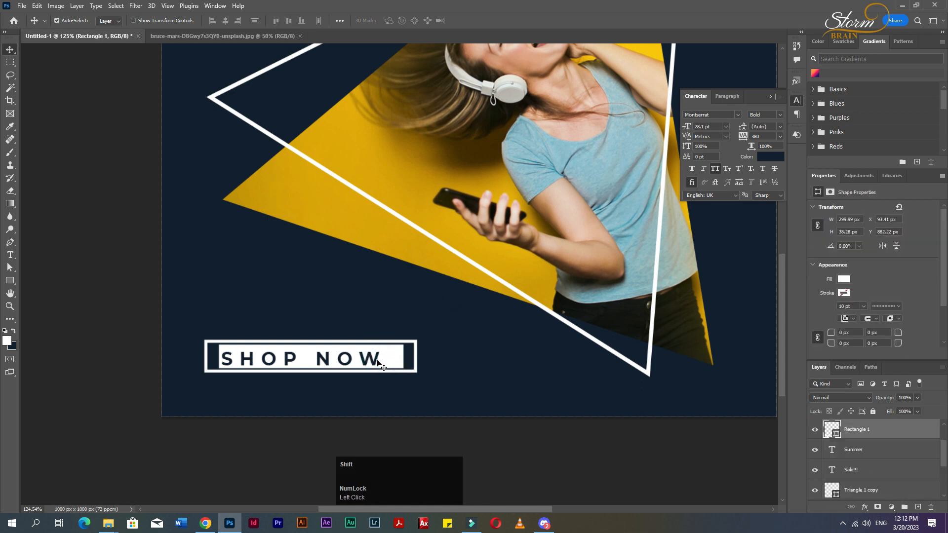
click(226, 21)
click(290, 22)
Narrow the outline rectangle slightly to about 305 px wide.
click(480, 360)
click(416, 358)
key(ctrl+t)
drag(415, 356, 411, 357)
key(Return)
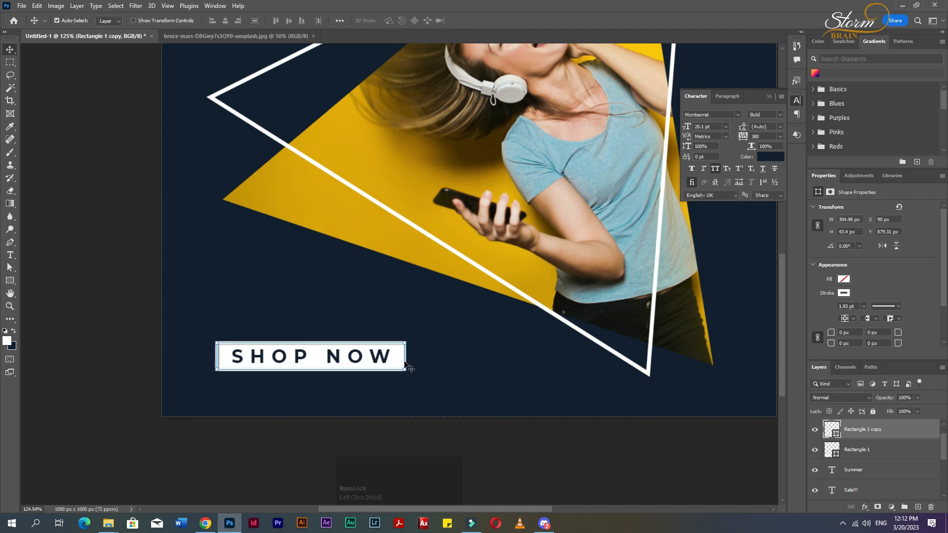
Try to transform the outline rectangle with no layer selected.
click(438, 363)
scroll(380, 374, up, 8)
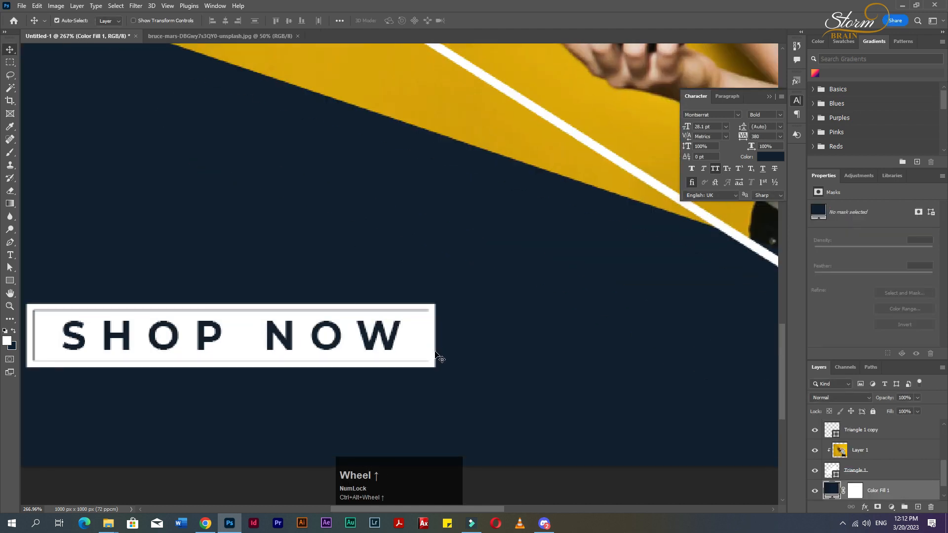
click(435, 353)
drag(475, 511, 446, 510)
key(ctrl+t)
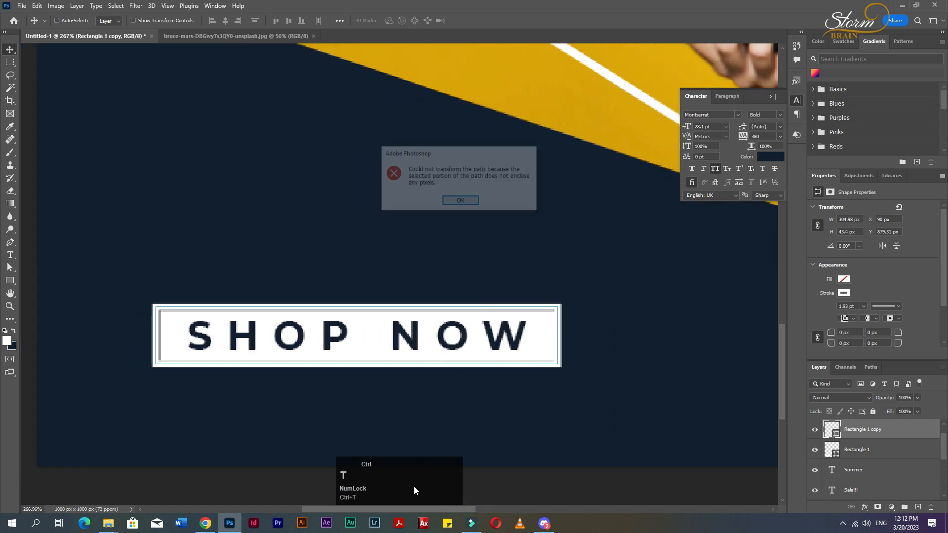
click(463, 200)
Enlarge the outline rectangle around its center to about 110% width and 116% height.
click(564, 355)
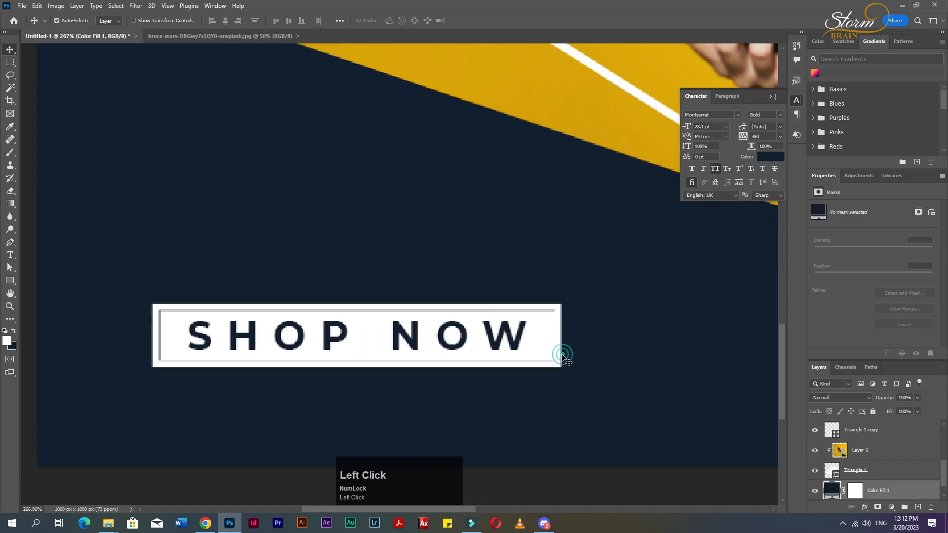
key(ctrl+z)
key(ctrl+t)
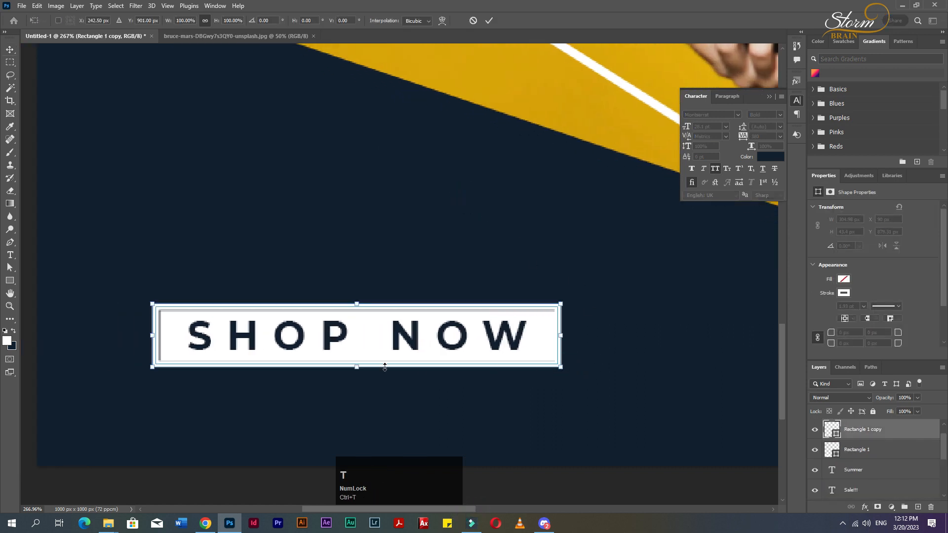
drag(357, 367, 357, 372)
drag(359, 305, 358, 301)
alt+drag(592, 336, 569, 339)
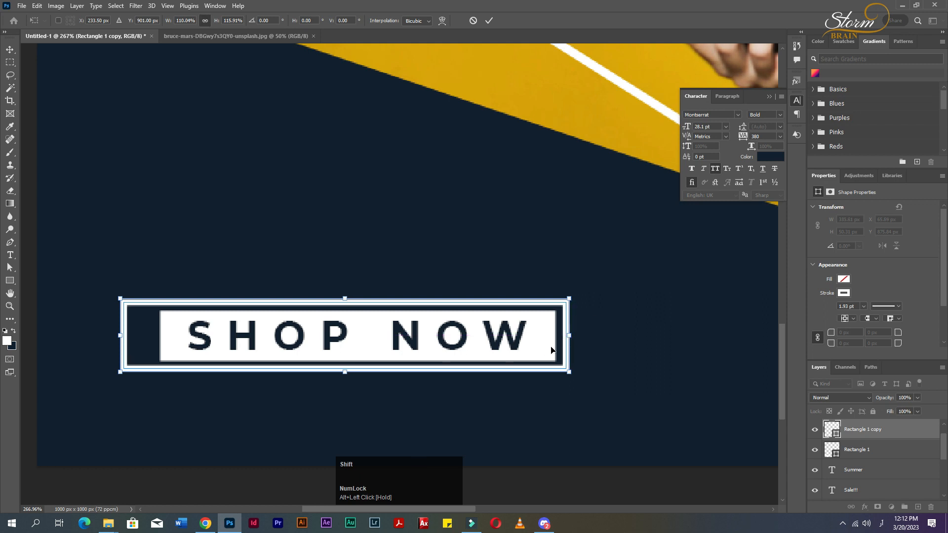
shift+click(542, 350)
Align the two button rectangles to each other on their horizontal and vertical centers.
double_click(518, 344)
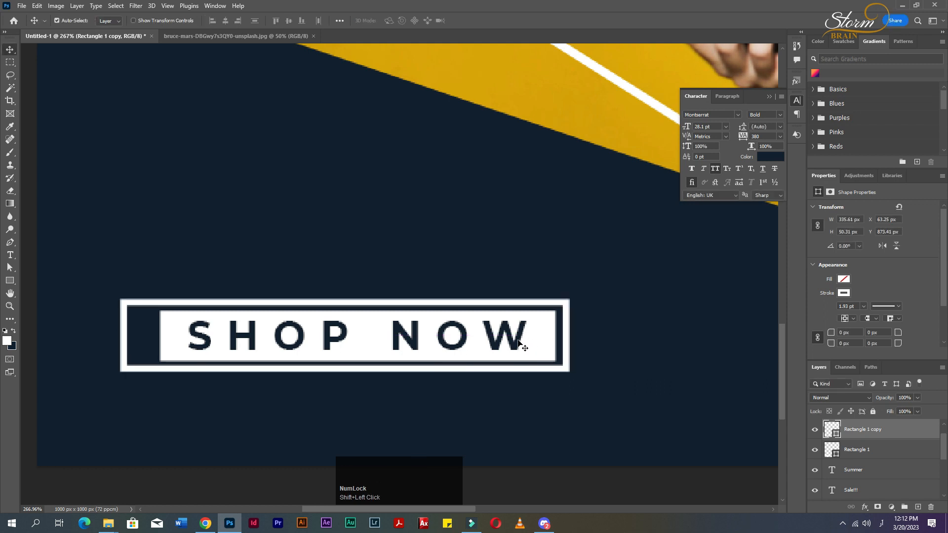
shift+click(519, 344)
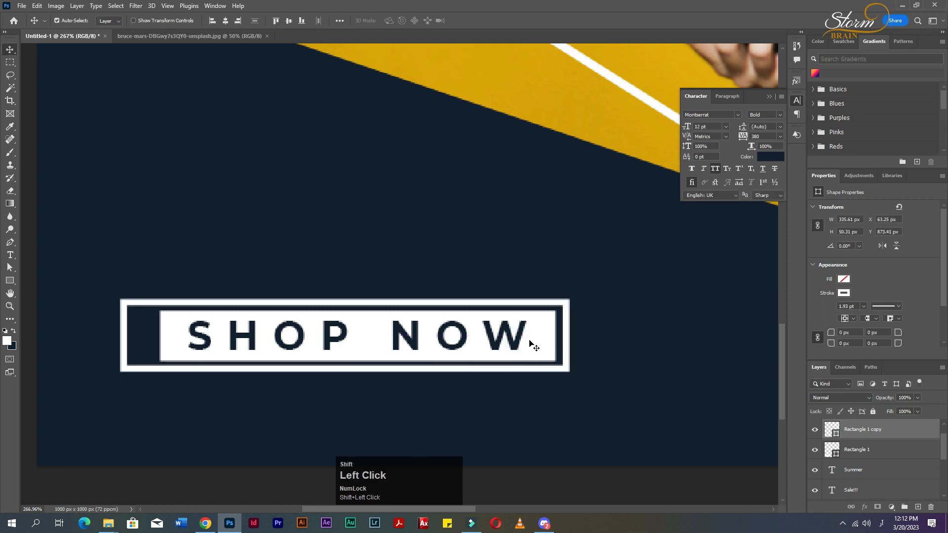
click(225, 21)
click(300, 22)
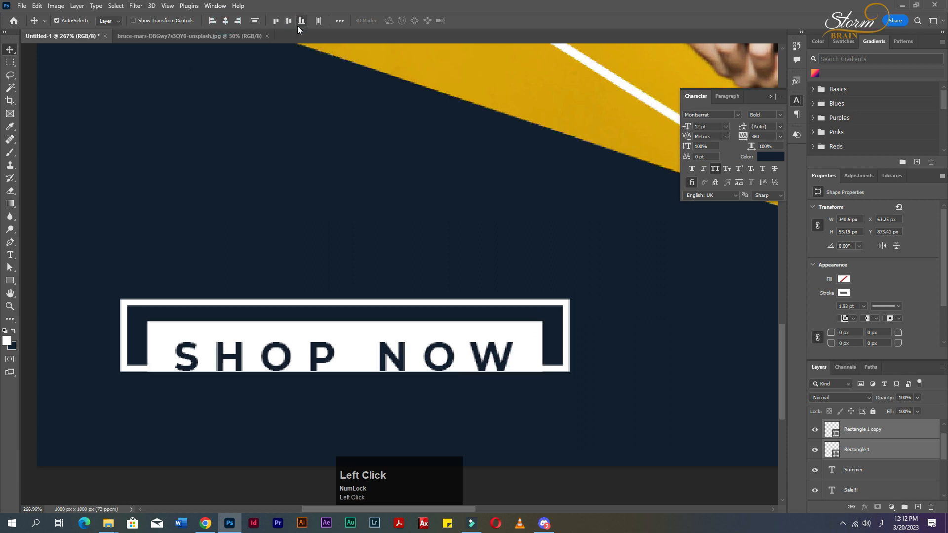
click(276, 20)
click(289, 21)
click(593, 334)
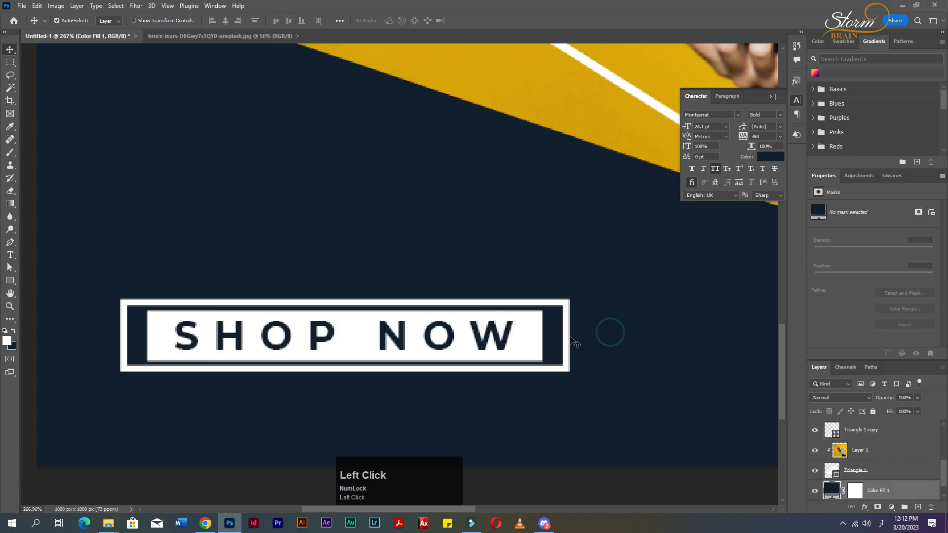
scroll(568, 376, down, 5)
scroll(493, 397, up, 4)
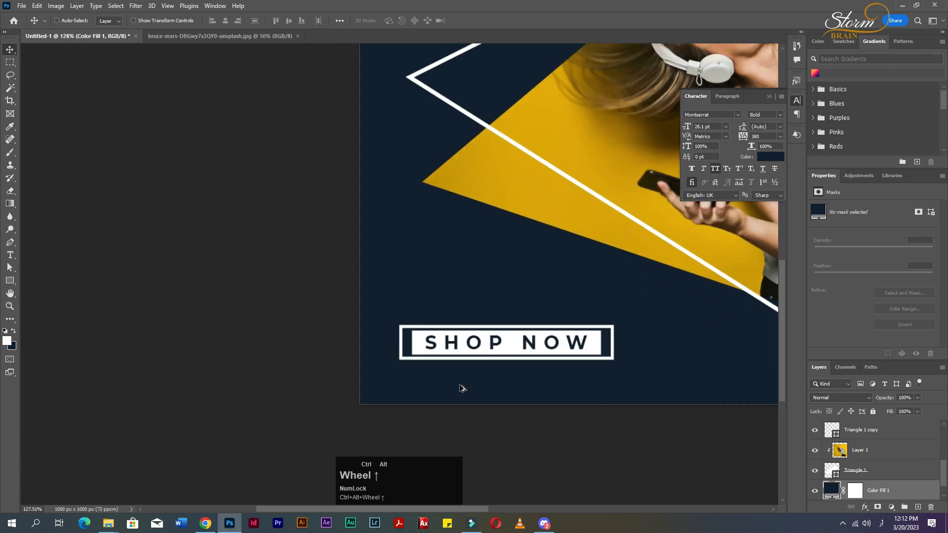
key(t)
click(458, 373)
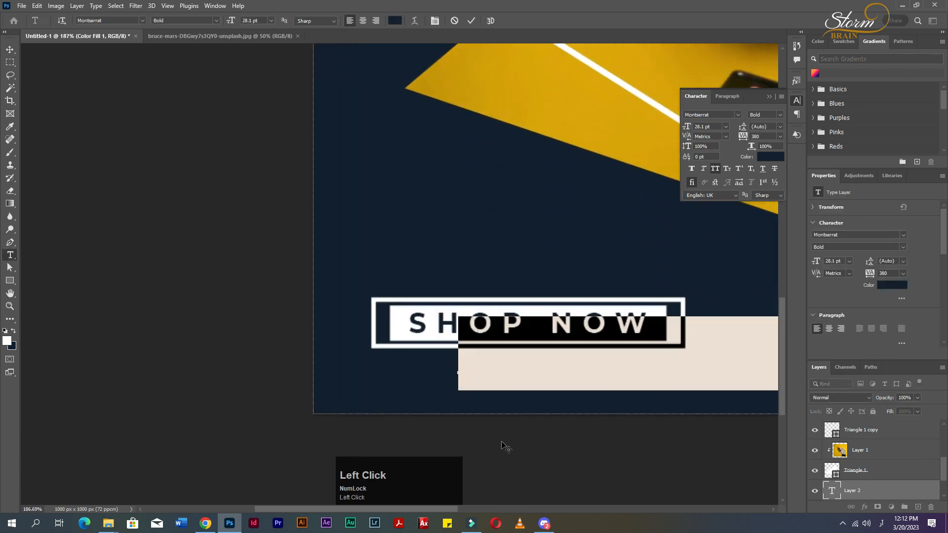
key(BackSpace)
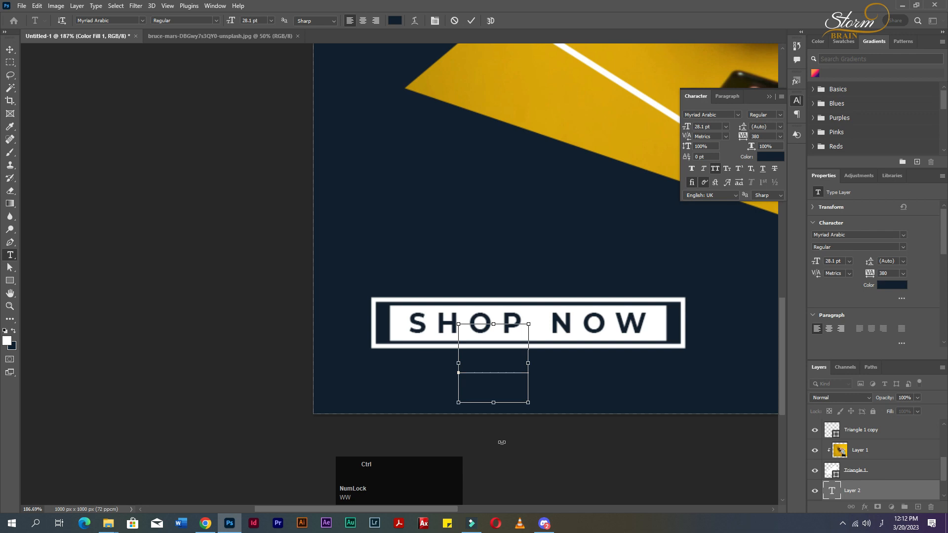
key(ctrl+a)
click(773, 157)
click(636, 107)
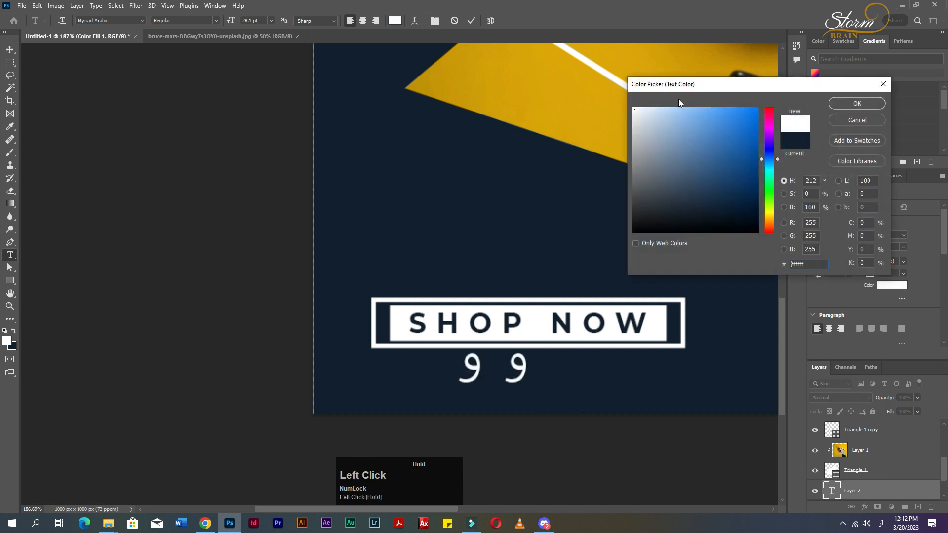
click(853, 102)
drag(687, 127, 683, 129)
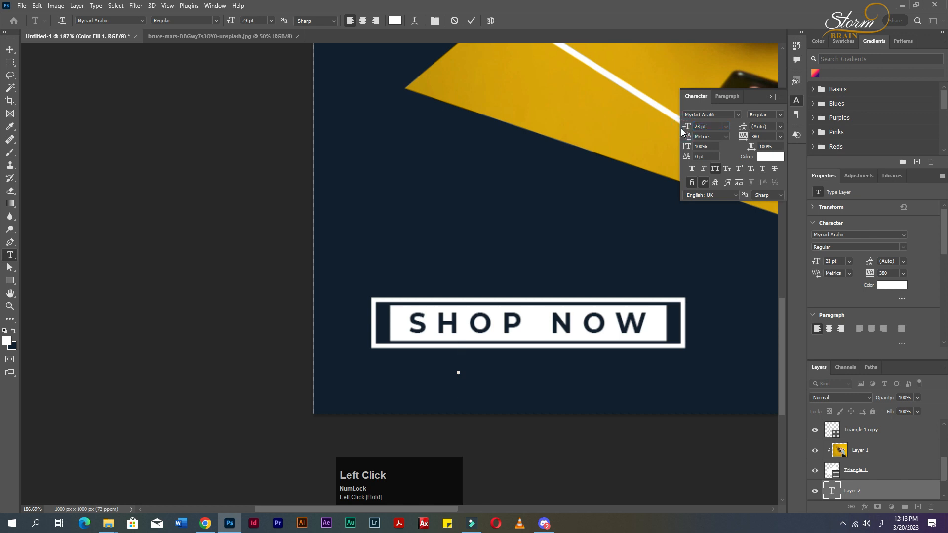
text(وو)
key(BackSpace)
key(BackSpace)
key(alt+shift)
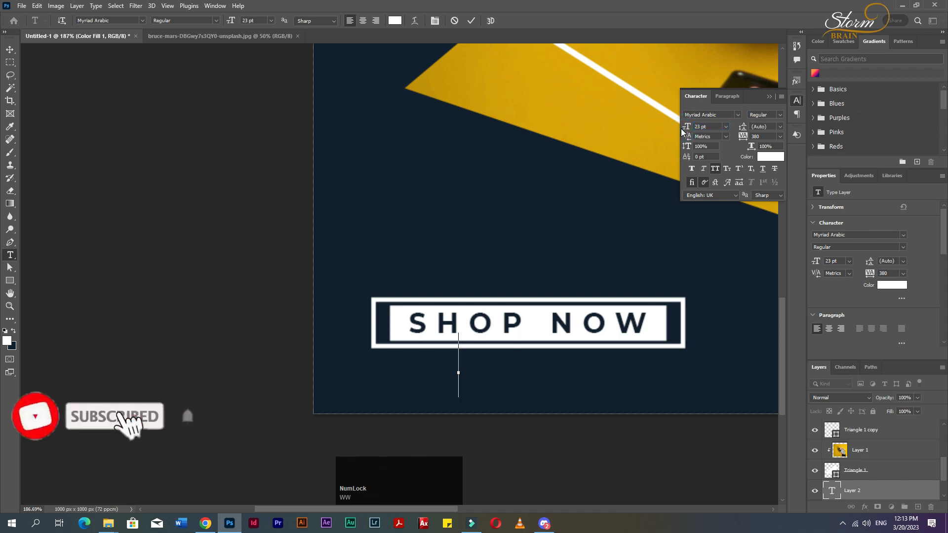
text(www.you)
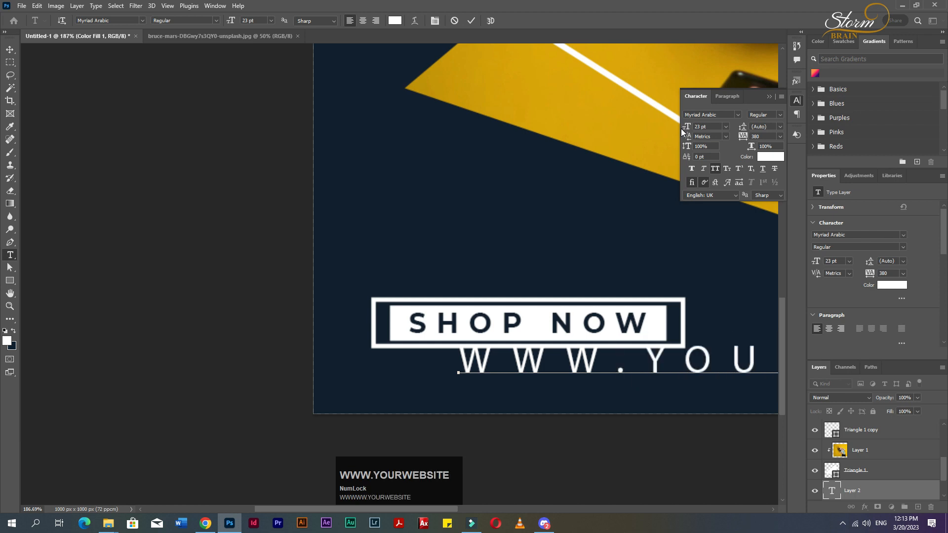
Reduce the website text to 7 pt and move it just beneath the button.
key(ctrl+a)
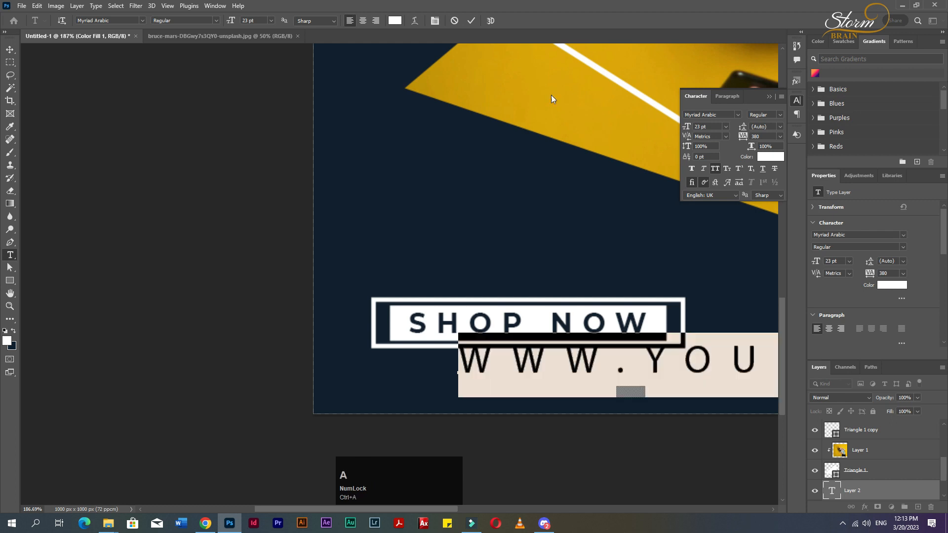
drag(690, 127, 682, 129)
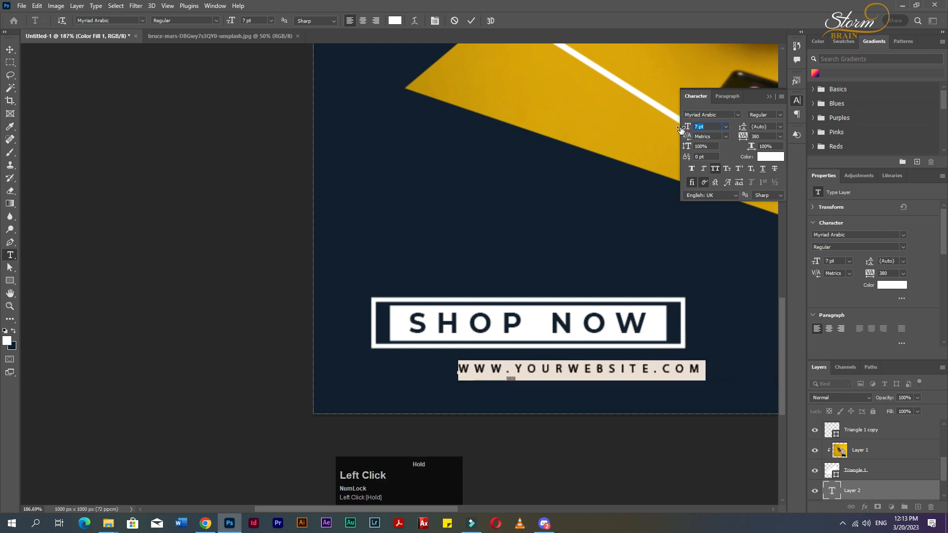
click(8, 52)
drag(550, 371, 532, 365)
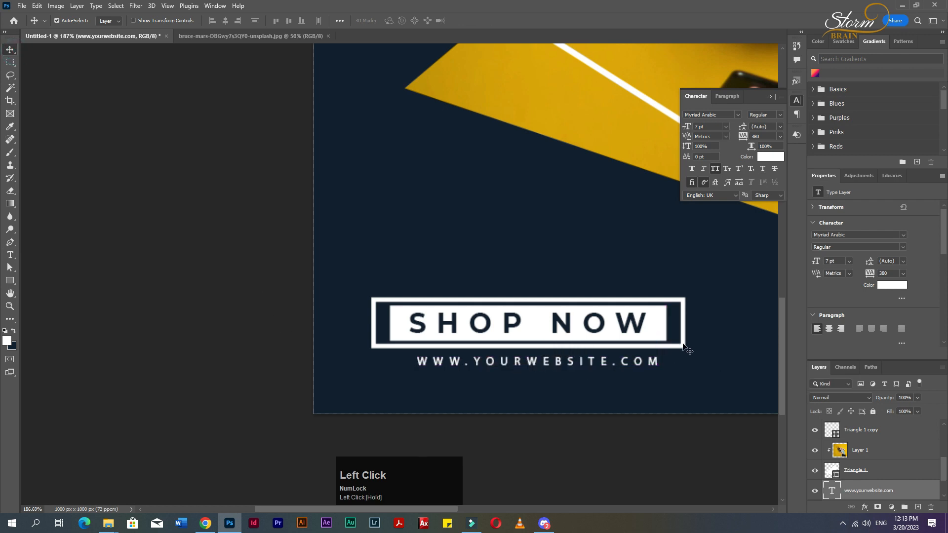
Set the website text's tracking to 40 and turn off All Caps.
double_click(629, 370)
key(ctrl+a)
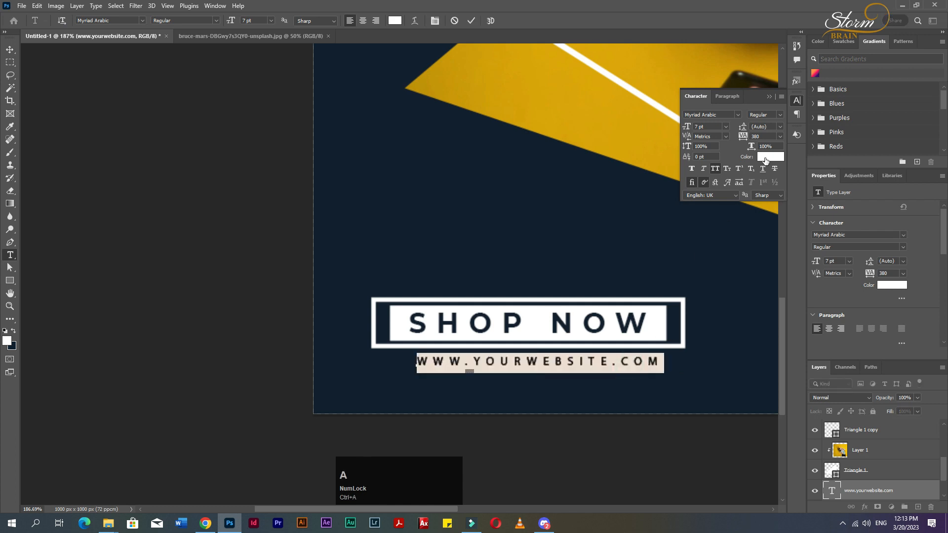
click(780, 139)
click(757, 197)
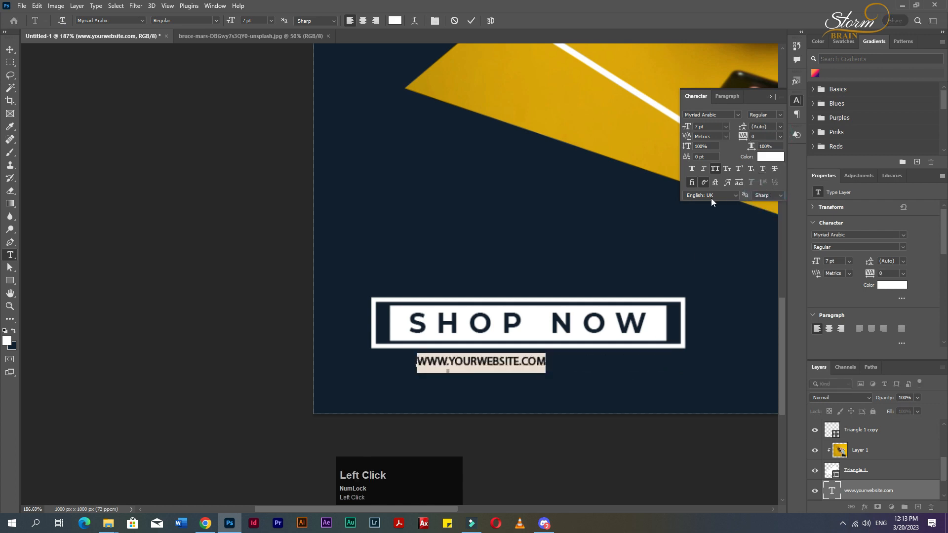
key(Up)
key(Up)
key(Up)
key(Up)
key(Up)
key(Up)
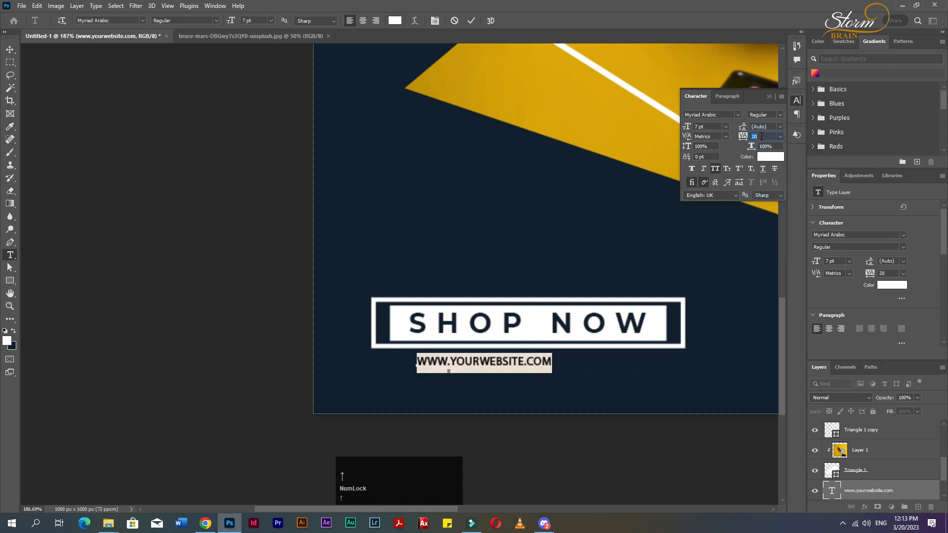
click(715, 168)
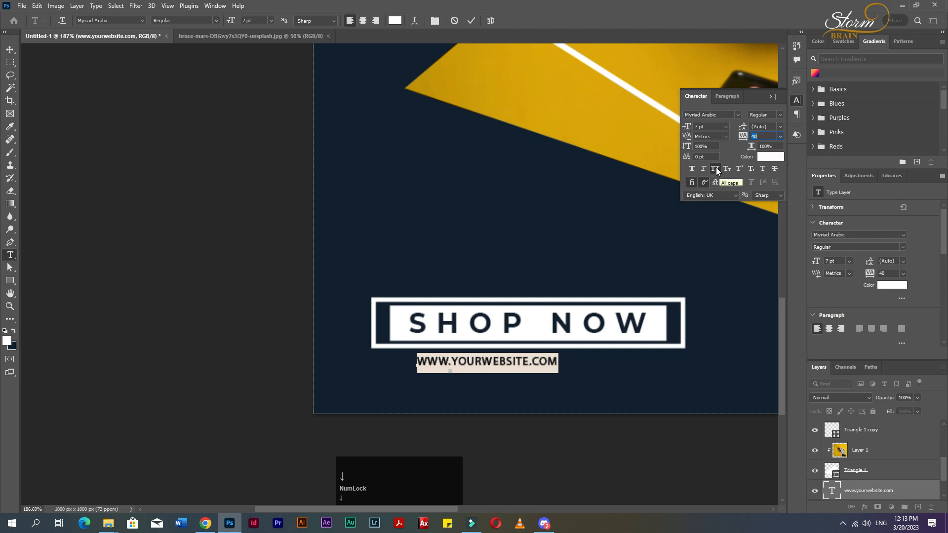
key(Down)
key(Down)
click(11, 51)
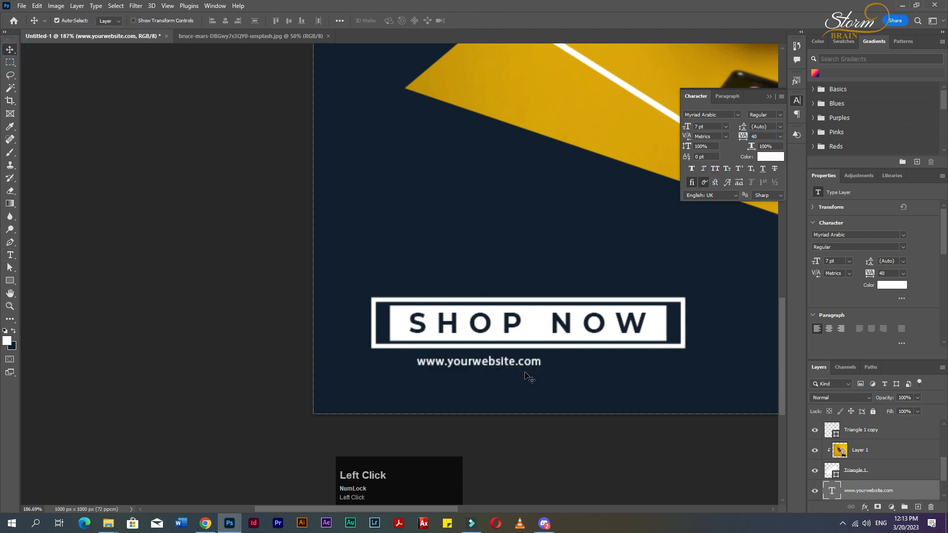
Scale the website text up to about 165% and shift it left under the button.
drag(494, 364, 680, 390)
key(ctrl+t)
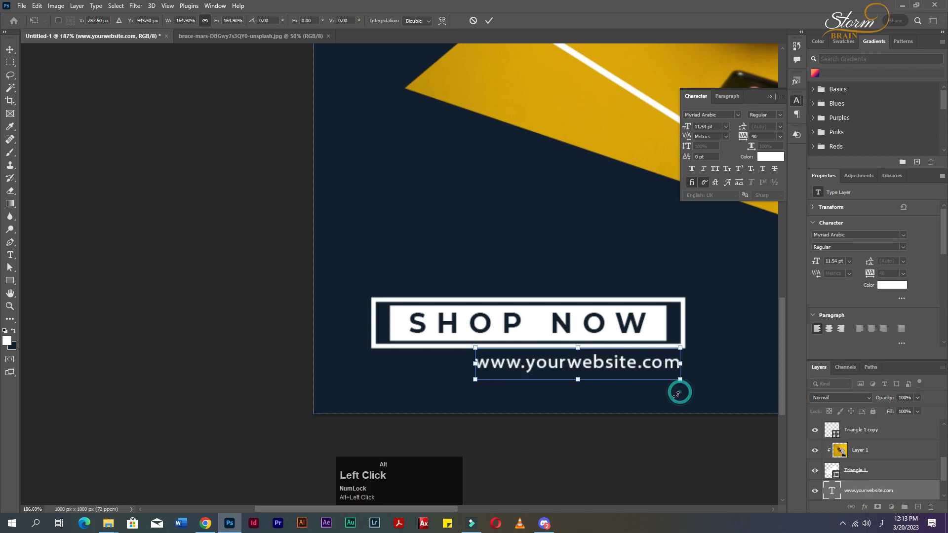
click(9, 49)
drag(557, 363, 520, 363)
Center the website text horizontally with the button outline and nudge it up slightly.
shift+click(603, 346)
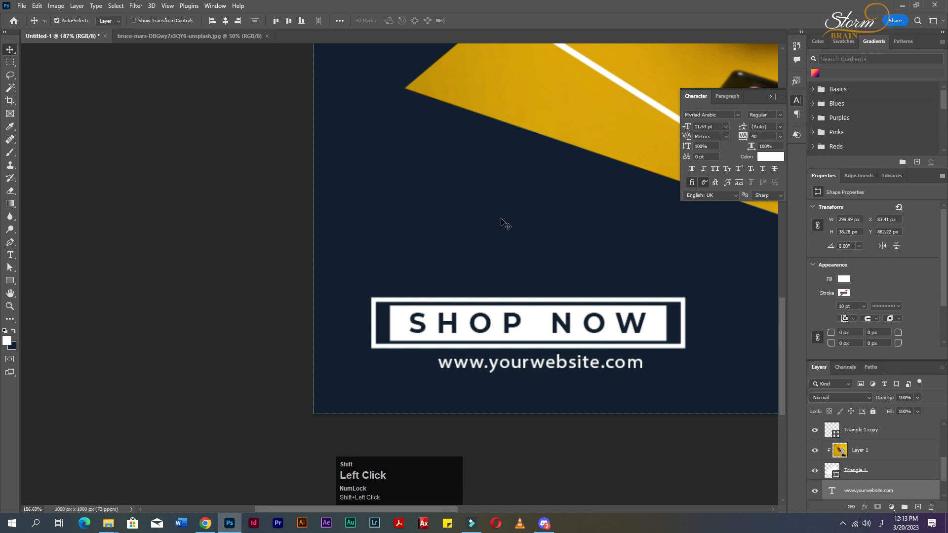
click(226, 20)
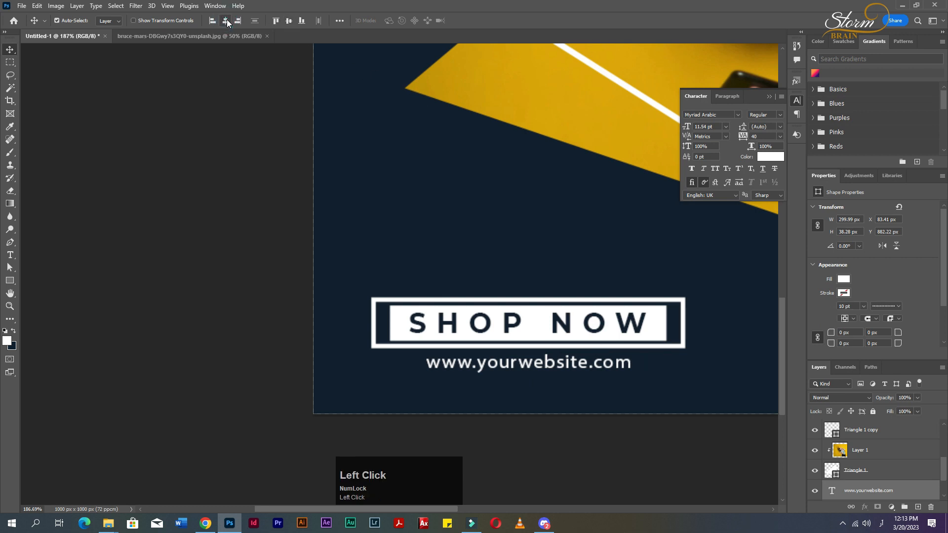
click(688, 385)
click(600, 367)
key(Up)
key(Up)
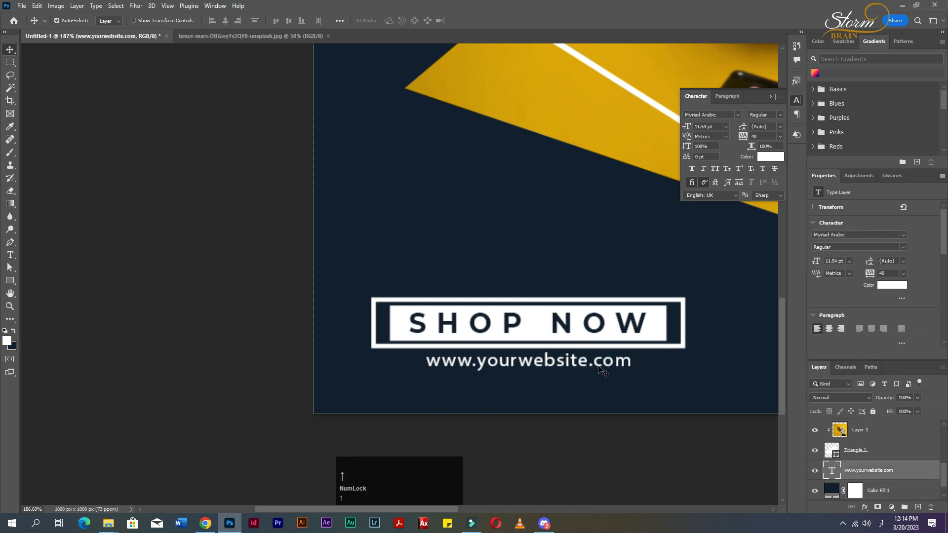
Draw a white circle about 345 px wide at the canvas's top-right corner and remove its stroke.
scroll(687, 371, down, 15)
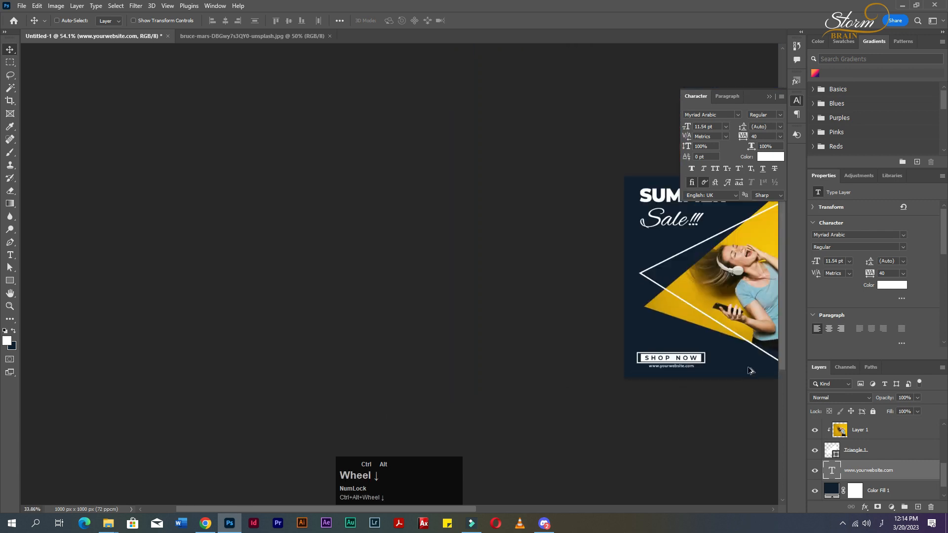
key(z)
right_click(743, 330)
click(763, 339)
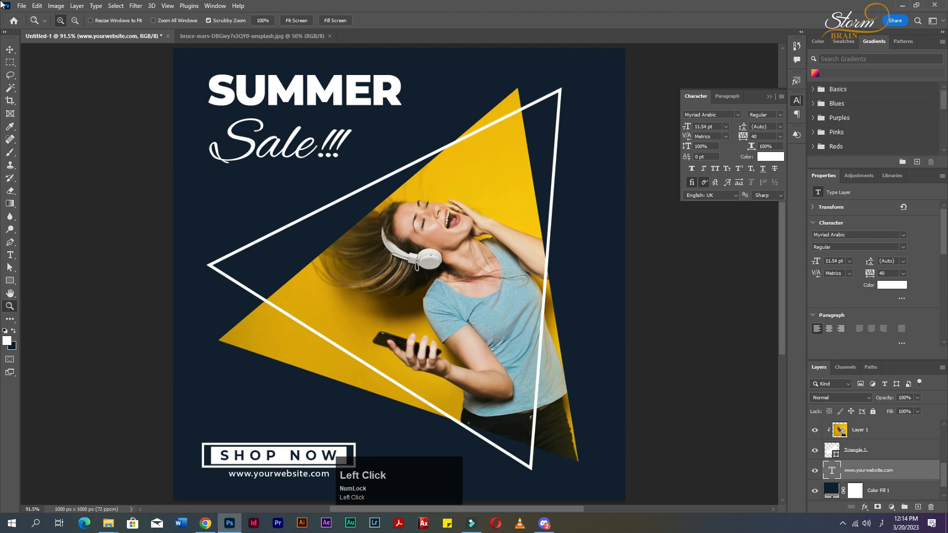
right_click(10, 280)
click(40, 292)
drag(579, 59, 736, 246)
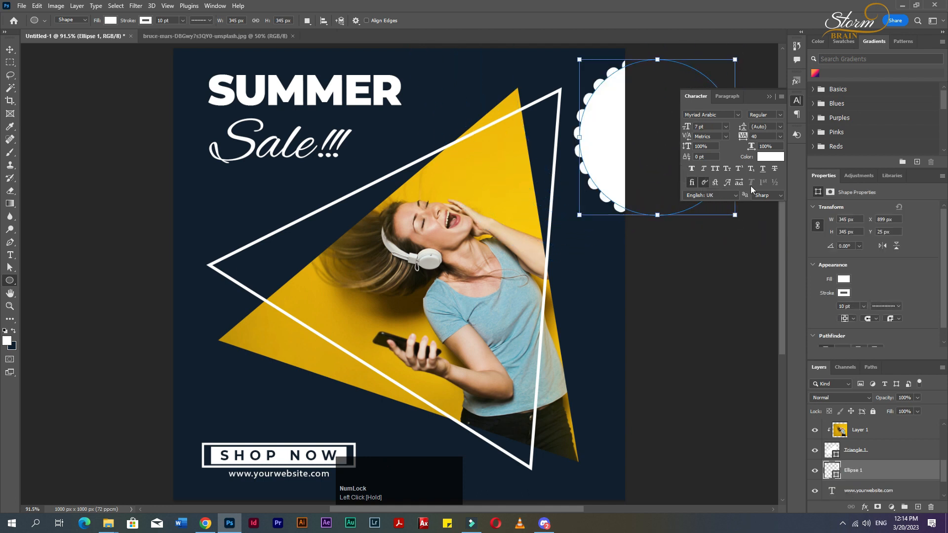
click(769, 96)
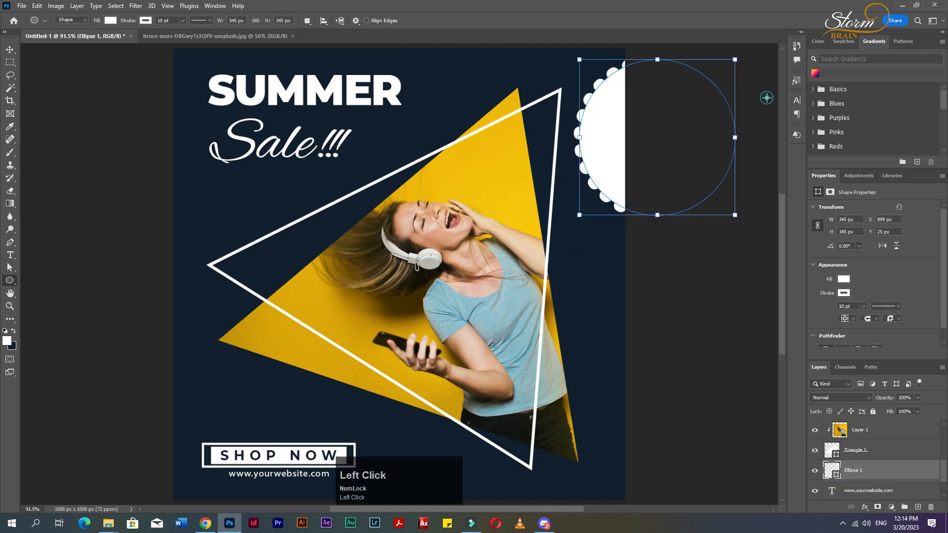
click(146, 22)
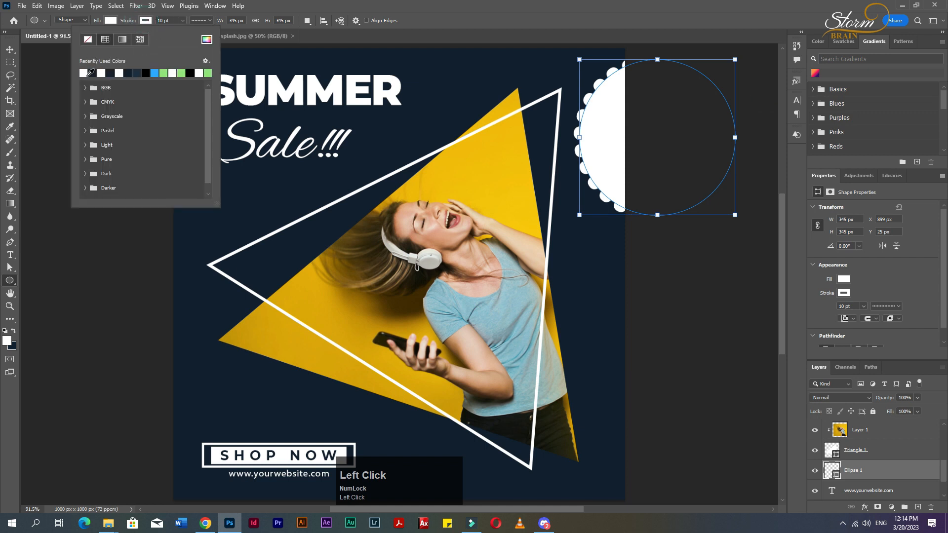
click(88, 44)
Move the circle up and right so it partly hangs off the top-right corner.
key(v)
mouse_move(615, 146)
mouse_down()
mouse_move(594, 80)
mouse_move(573, 74)
mouse_up()
scroll(621, 184, down, 5)
scroll(704, 139, up, 5)
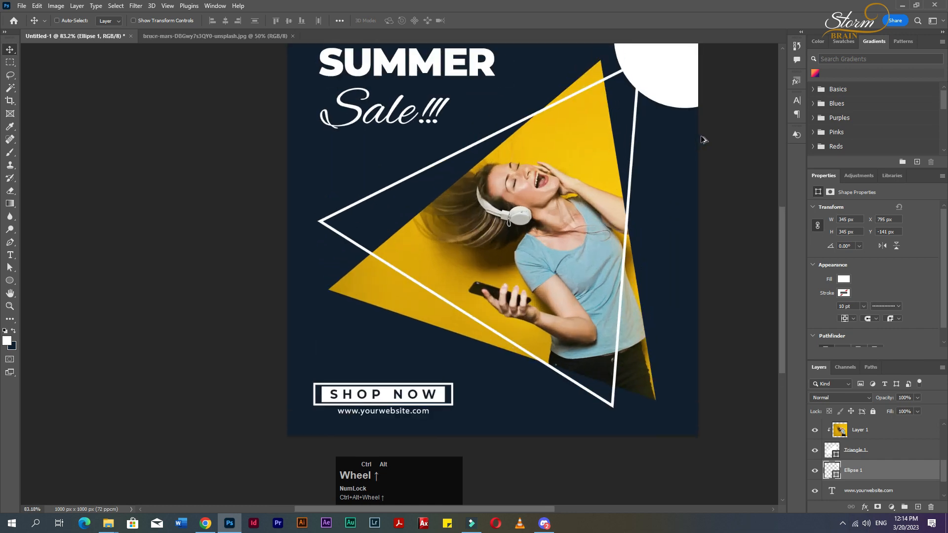
scroll(735, 175, up, 3)
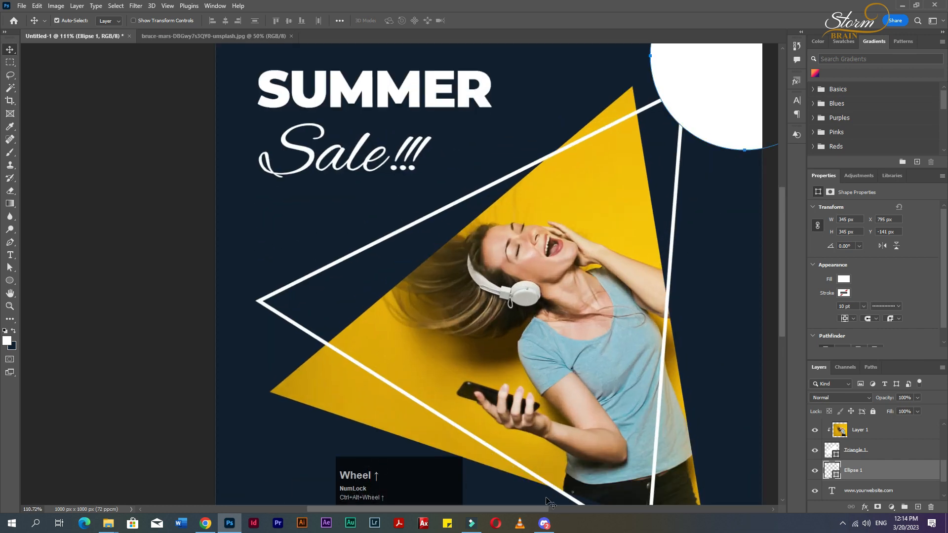
drag(546, 509, 604, 509)
scroll(657, 196, up, 2)
mouse_move(555, 164)
mouse_down()
mouse_move(535, 180)
mouse_move(579, 158)
mouse_move(573, 211)
mouse_move(554, 153)
mouse_up()
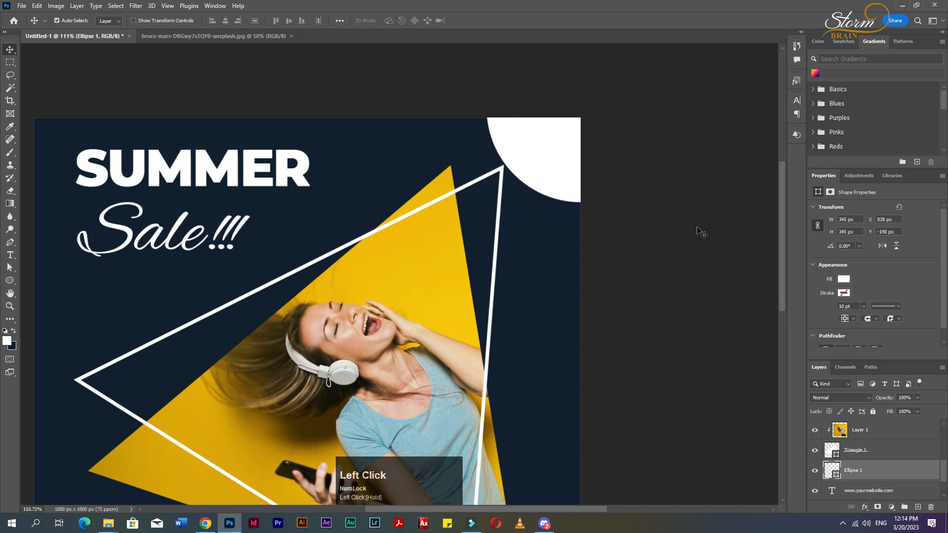
click(675, 234)
Add the text LOGO inside the white circle and set its color to the dark navy.
key(t)
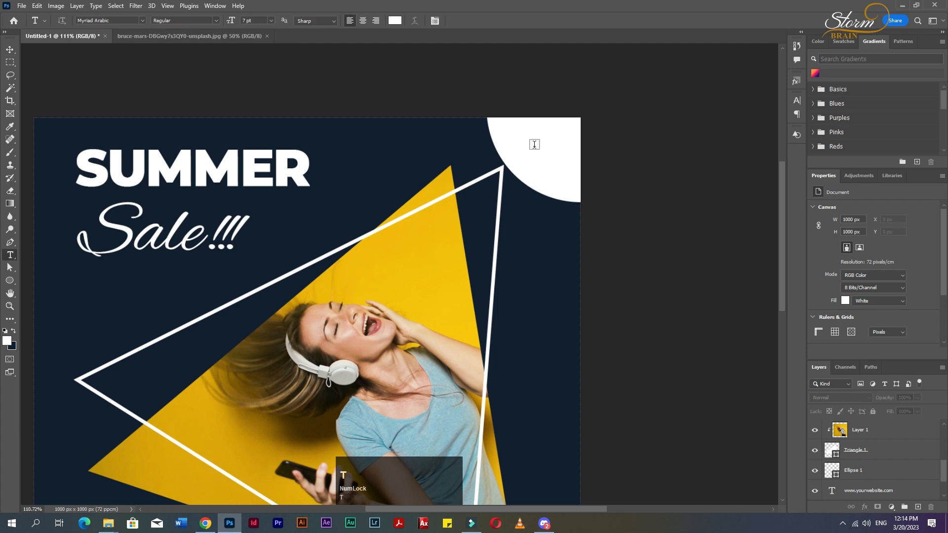
click(534, 143)
text(UP TO)
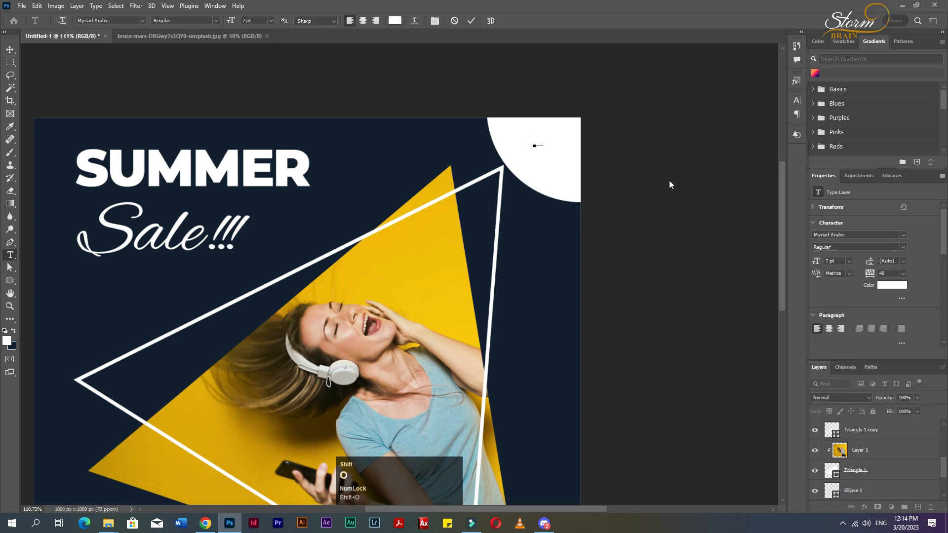
key(ctrl+a)
click(13, 332)
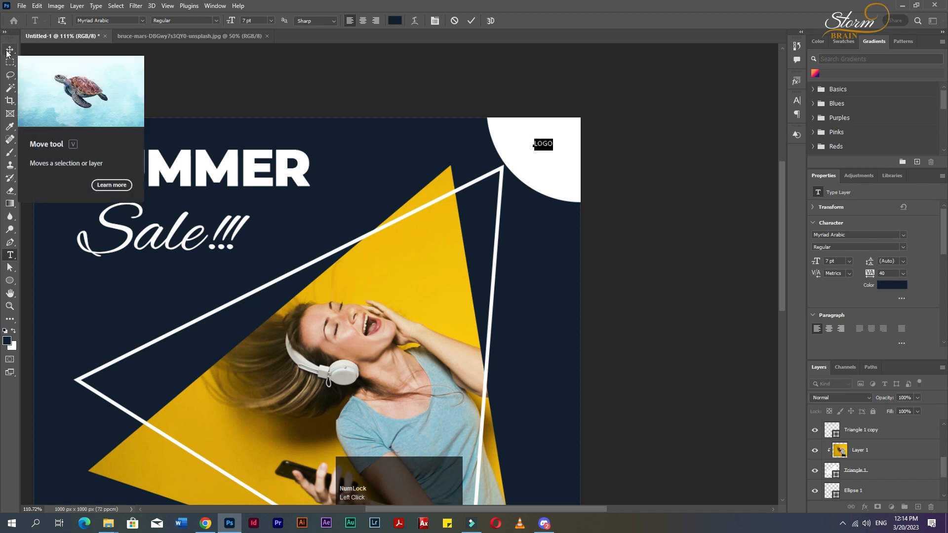
Change the LOGO text's font to Montserrat Bold.
click(190, 19)
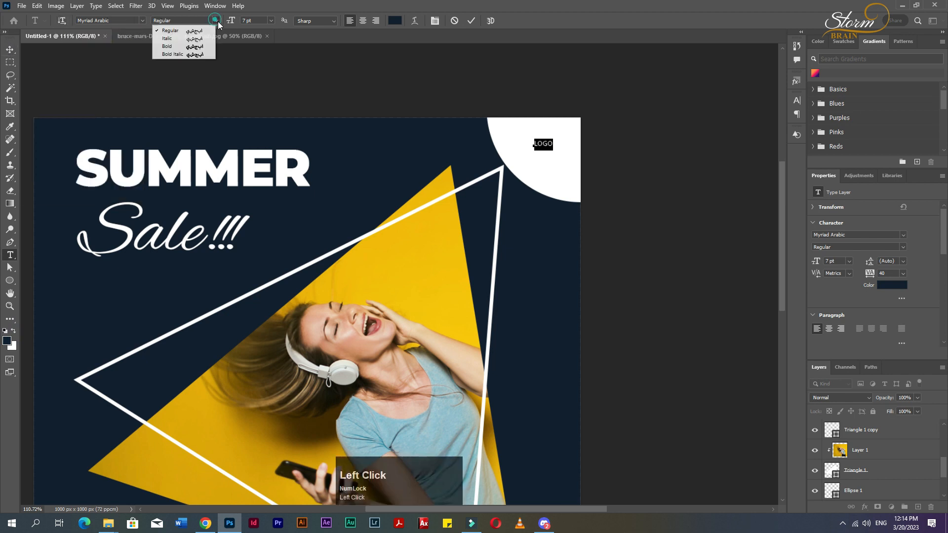
click(211, 47)
click(120, 21)
text(mon)
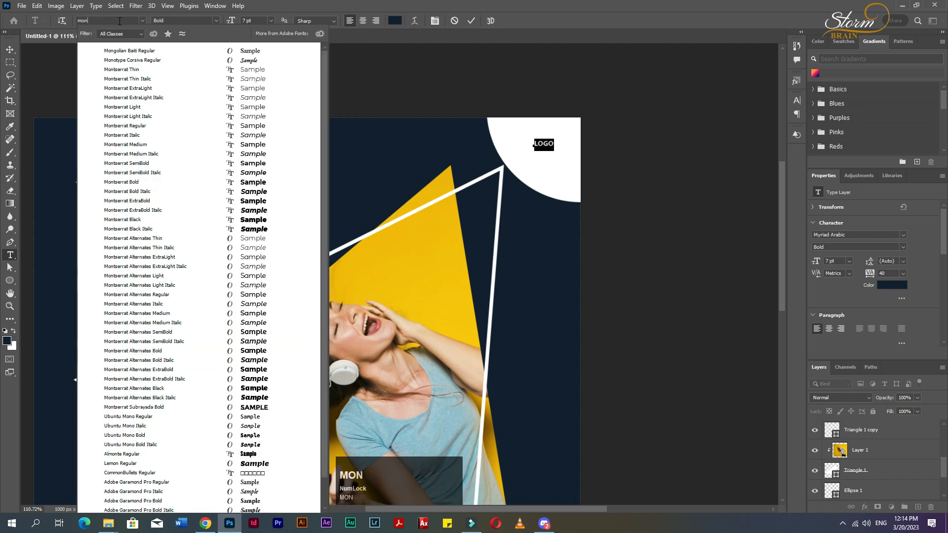
click(126, 183)
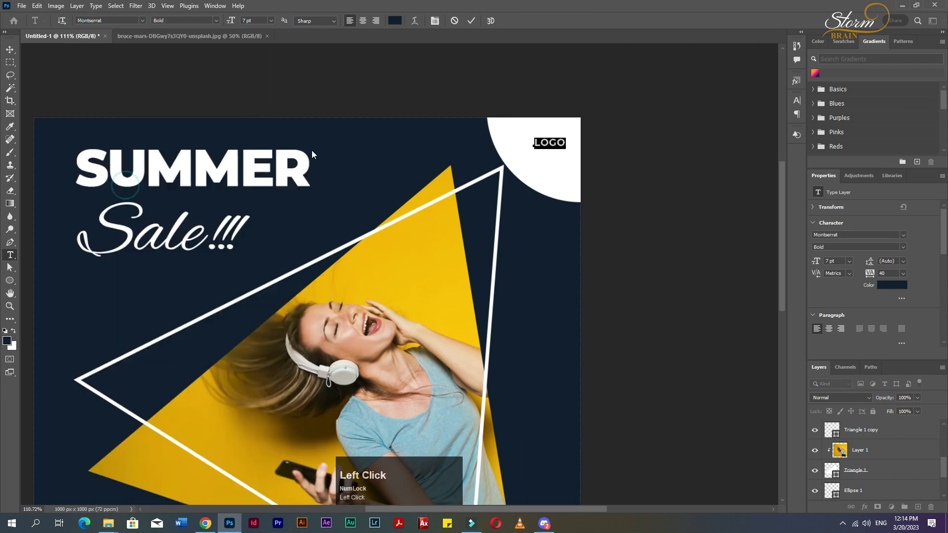
Scale the LOGO text up to about 191% and position it inside the circle.
click(797, 105)
click(694, 169)
click(10, 50)
drag(551, 146, 573, 169)
key(ctrl+t)
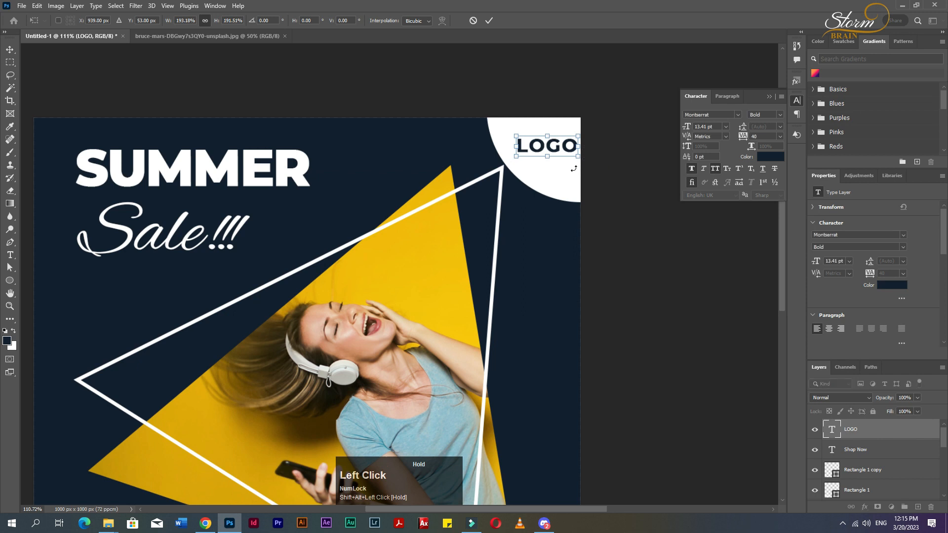
key(Return)
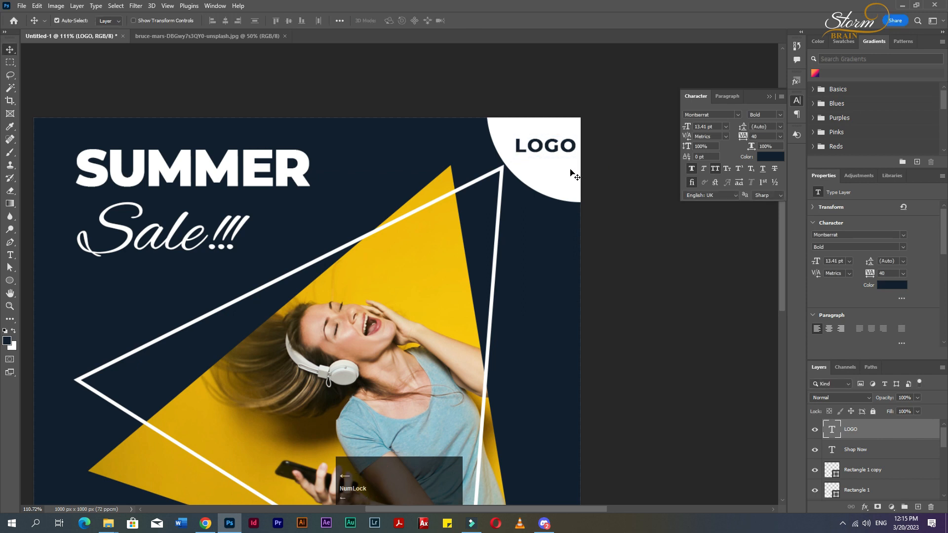
scroll(651, 192, down, 3)
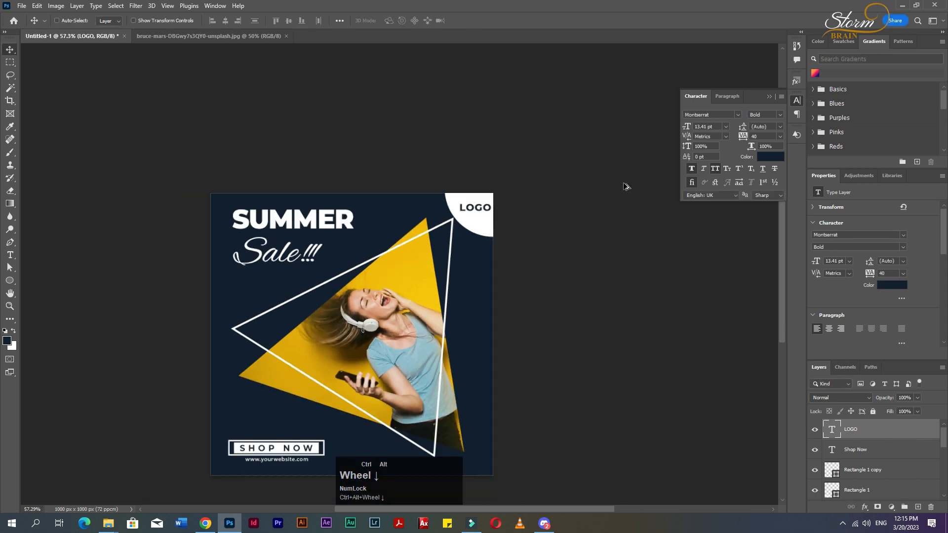
click(769, 96)
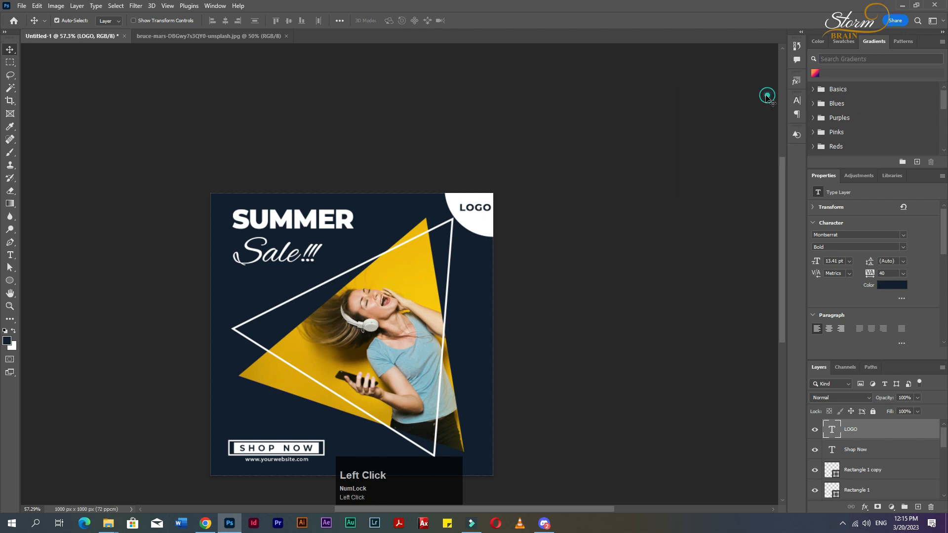
click(595, 227)
click(659, 243)
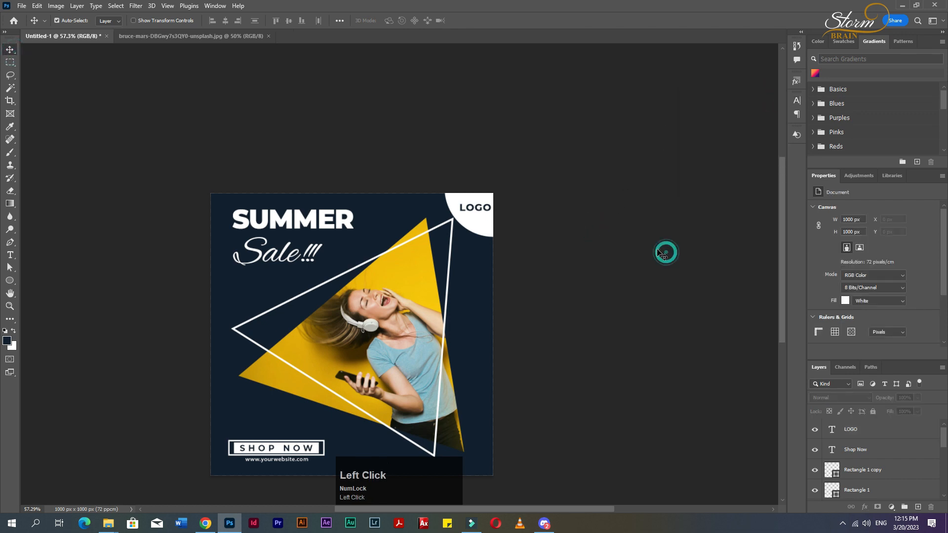